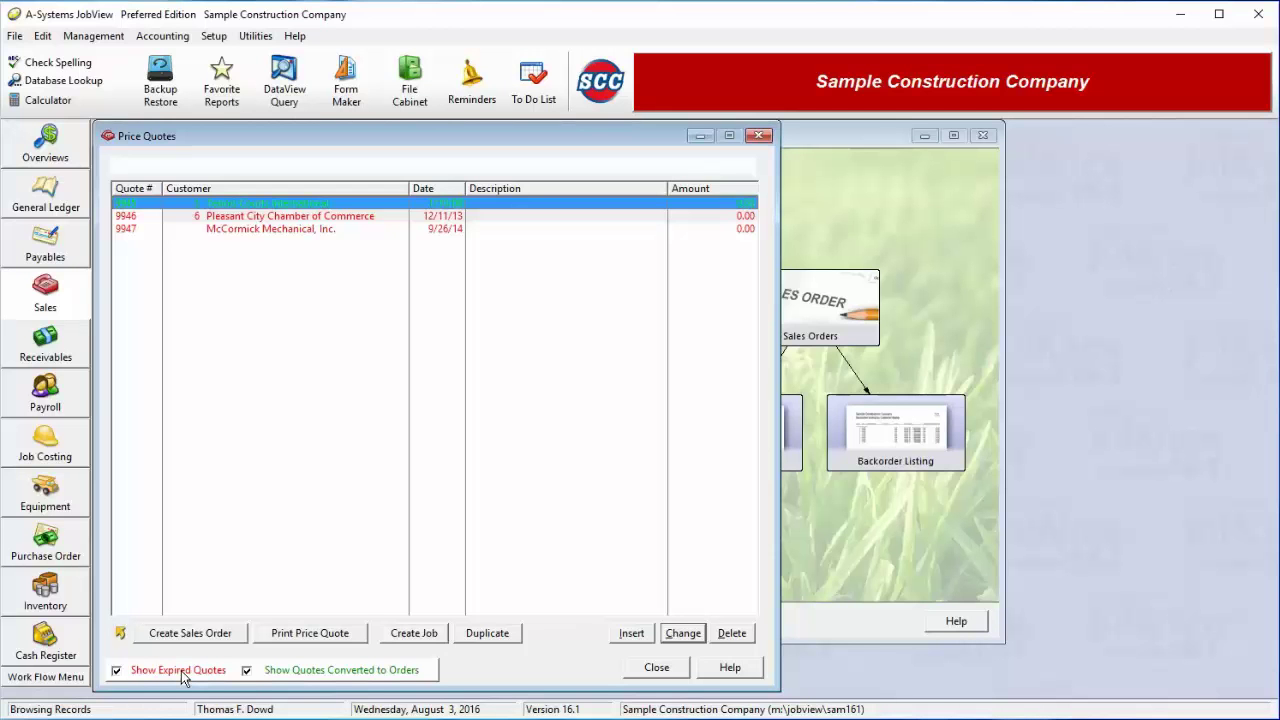
Insert a new price quote, pre-filled as number 9948 dated 8/03/16
click(631, 636)
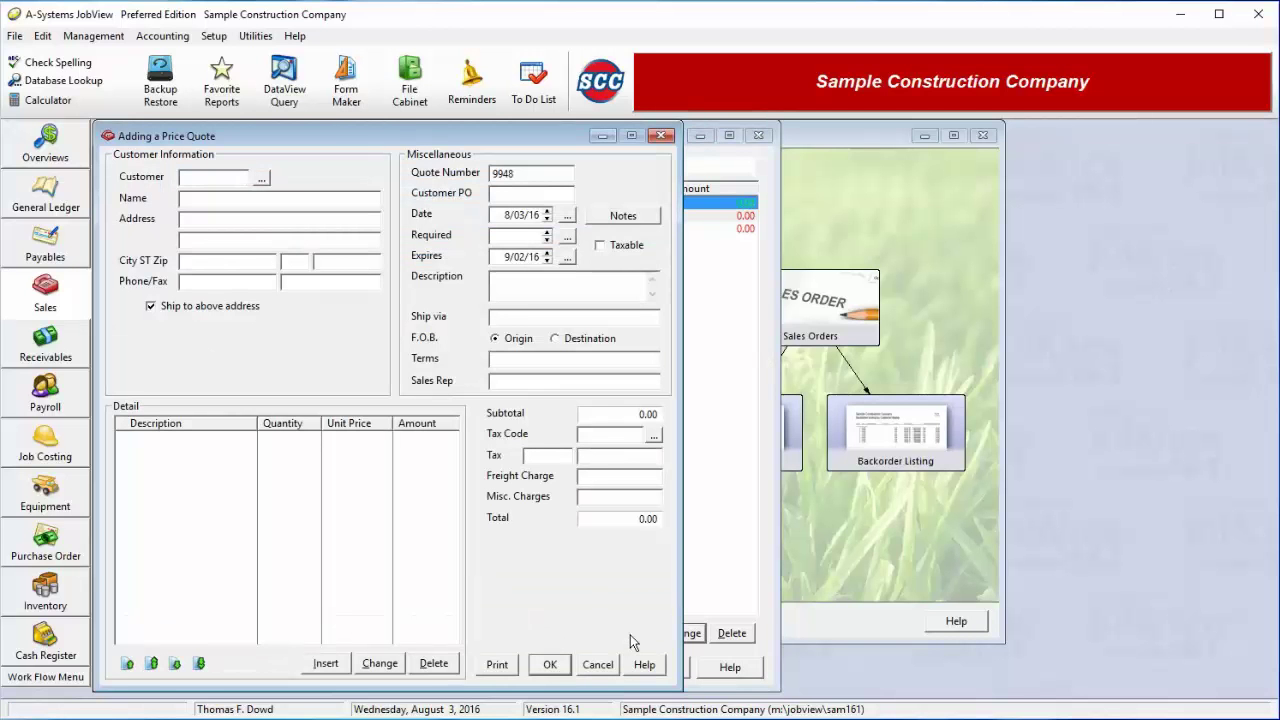
Choose Tennis Courts International from the customer file as the quote's customer
click(259, 179)
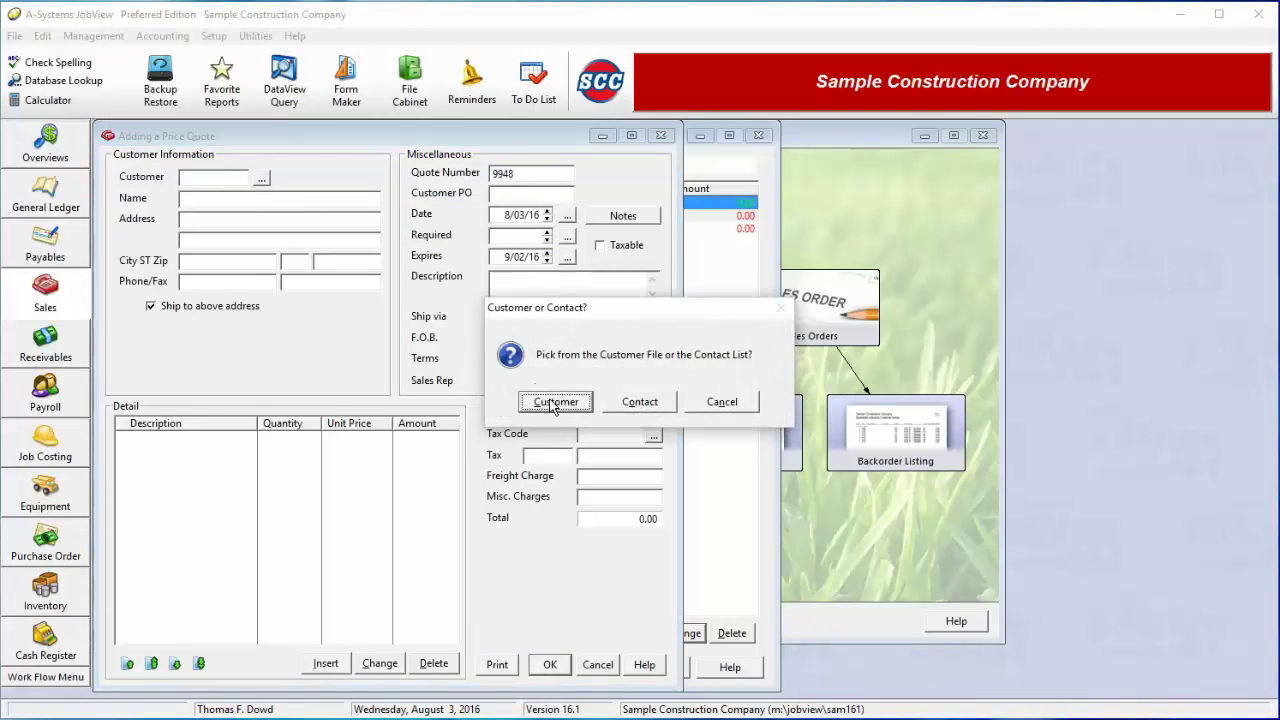
click(556, 402)
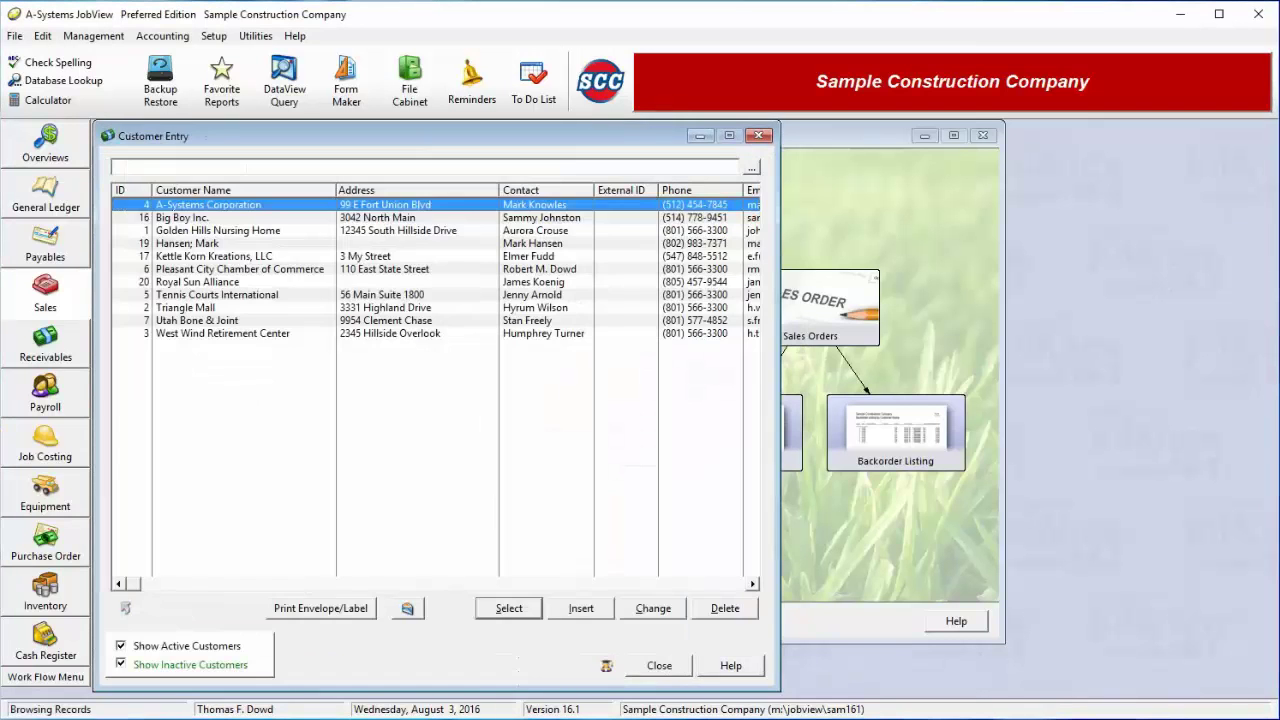
double_click(221, 296)
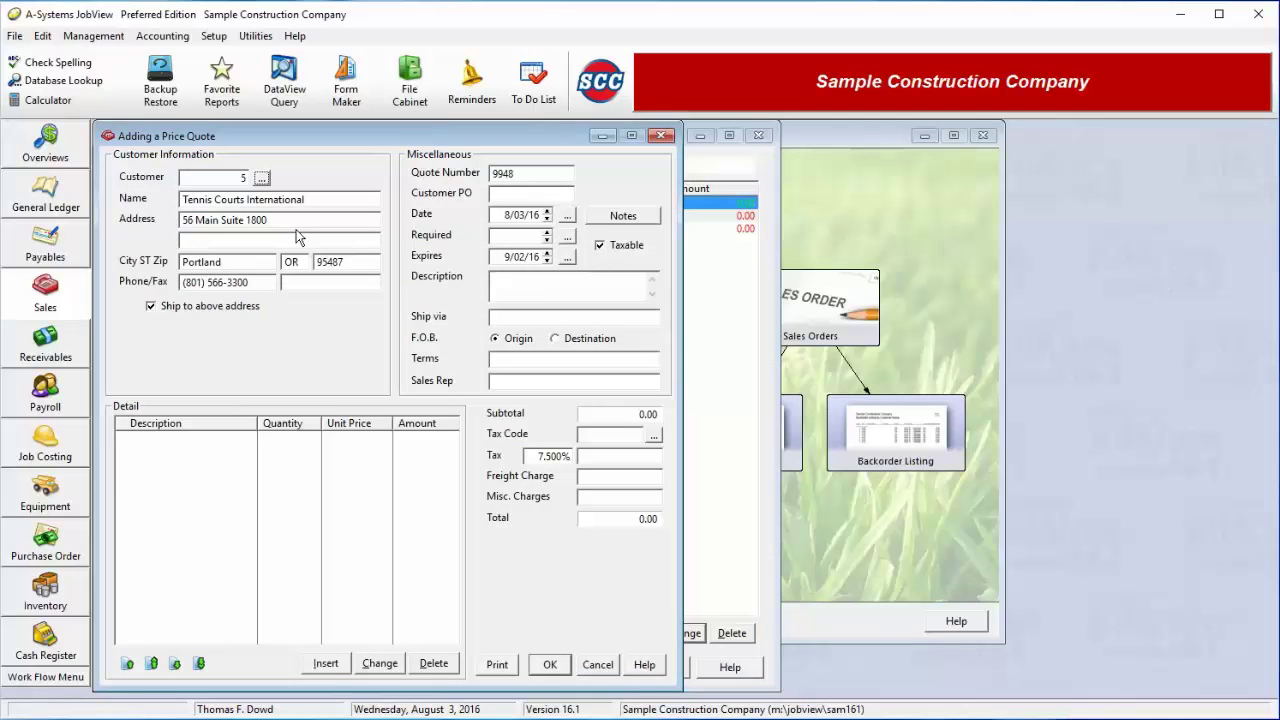
Keep shipping to the customer's own address, declining a separate ship-to address
click(177, 310)
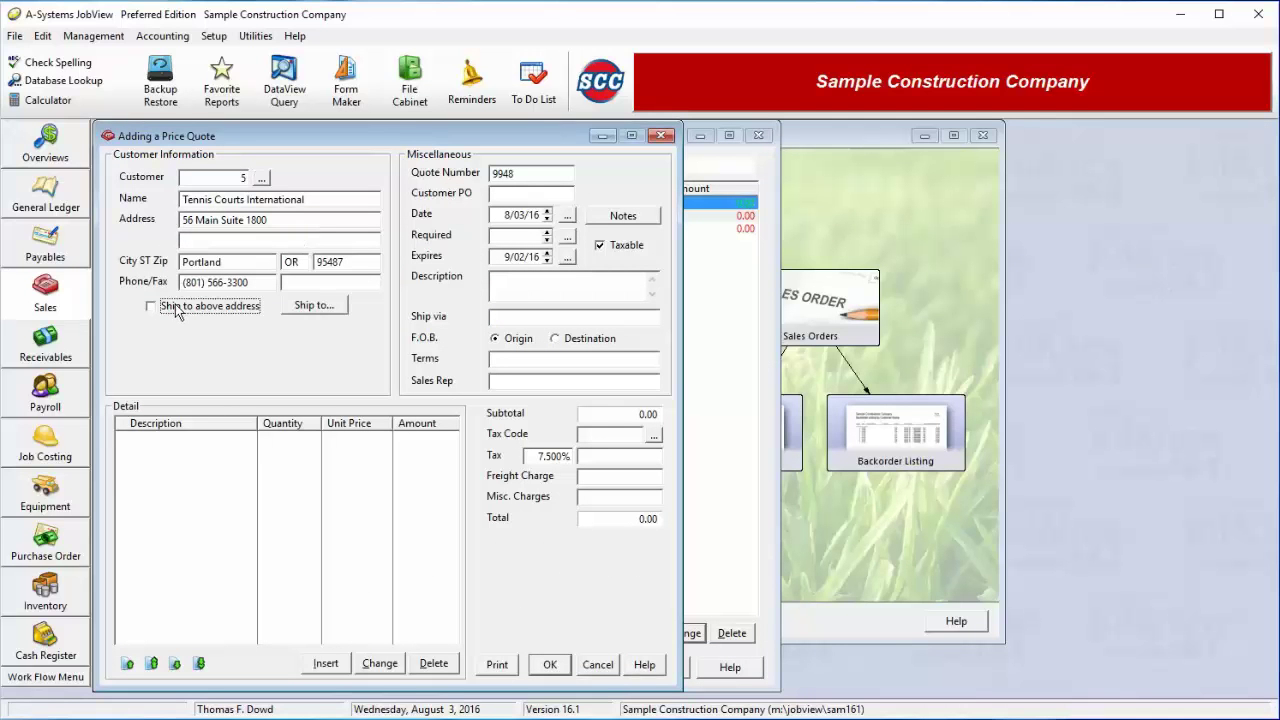
click(320, 311)
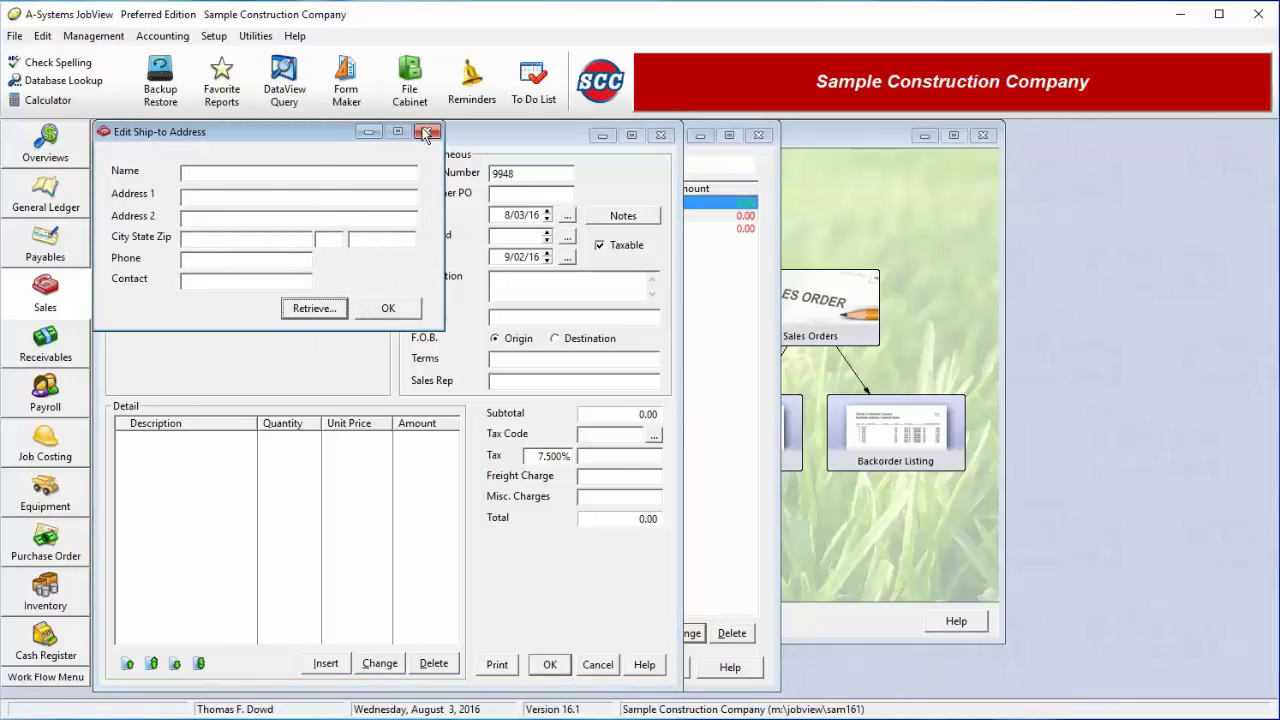
click(389, 309)
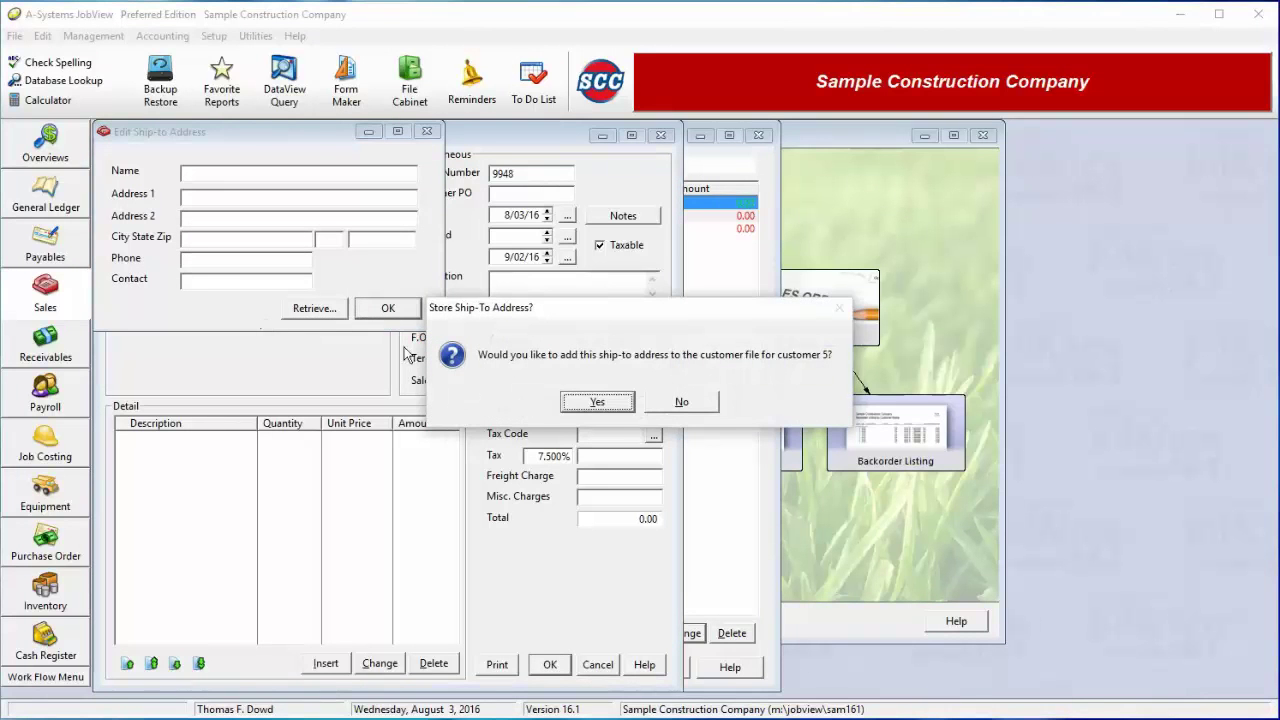
click(694, 409)
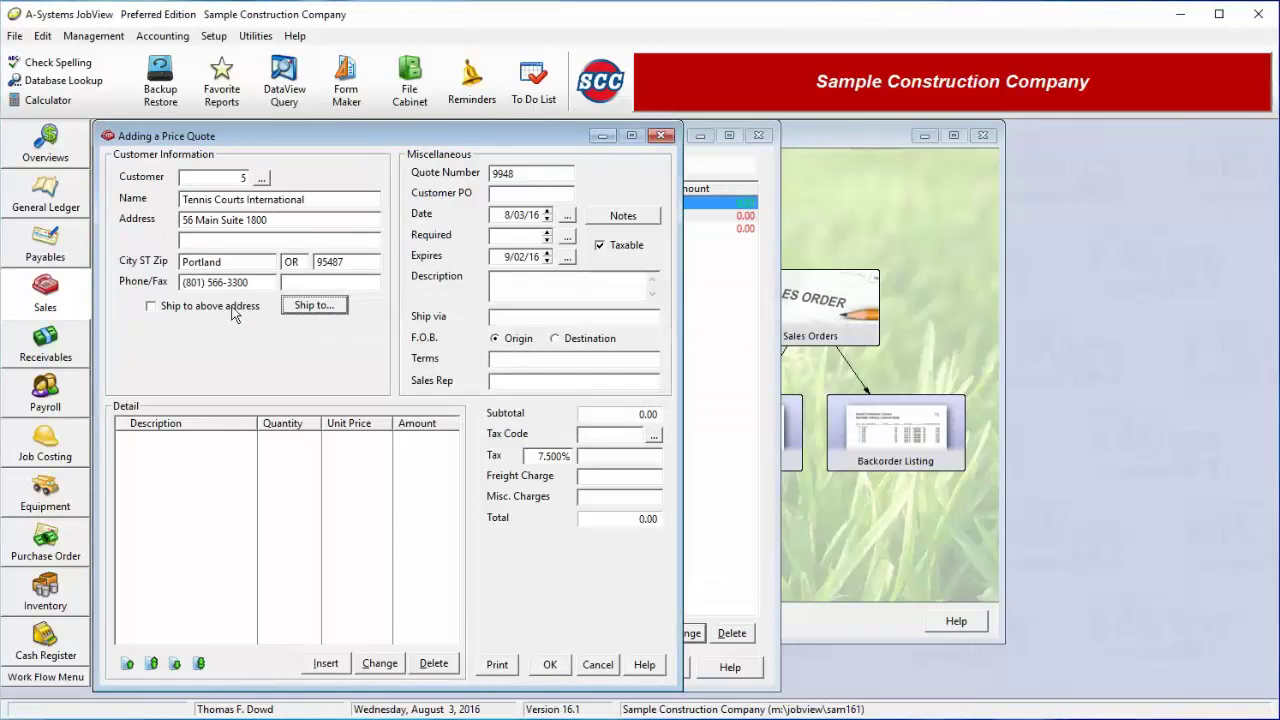
click(233, 313)
click(539, 173)
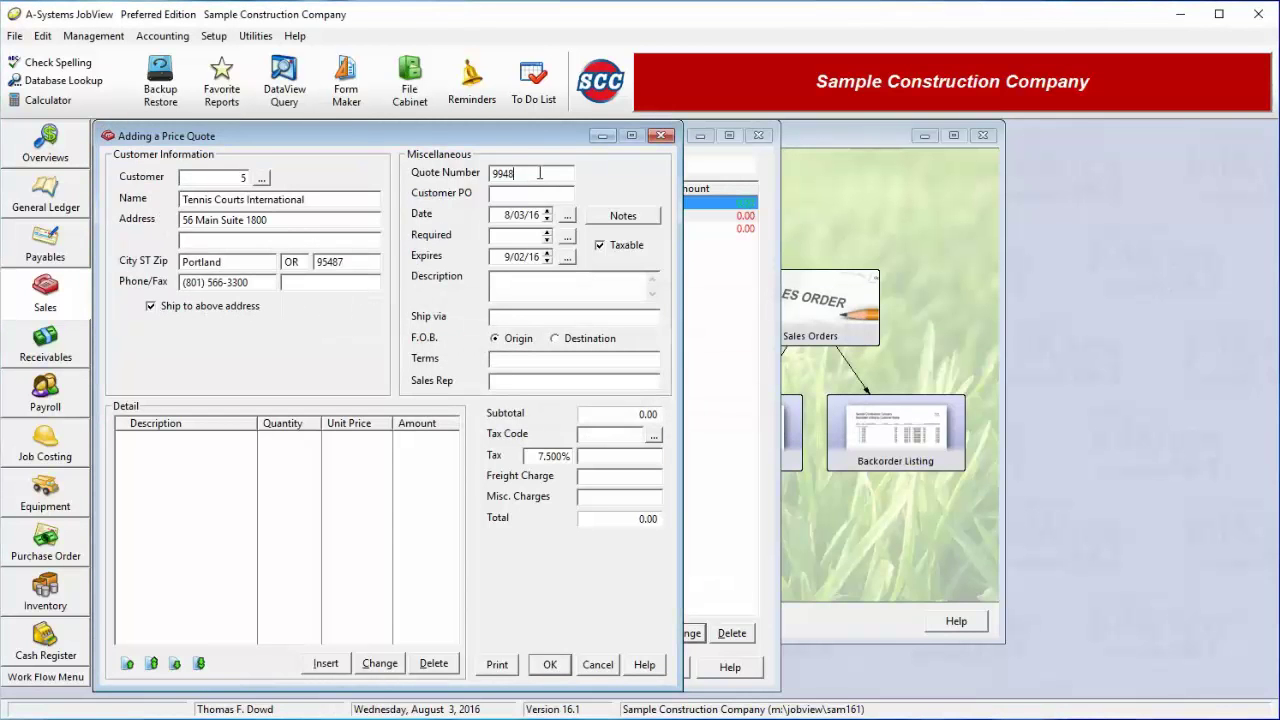
click(519, 197)
Enter the sales rep's name on quote 9948 and start a new line item
click(534, 290)
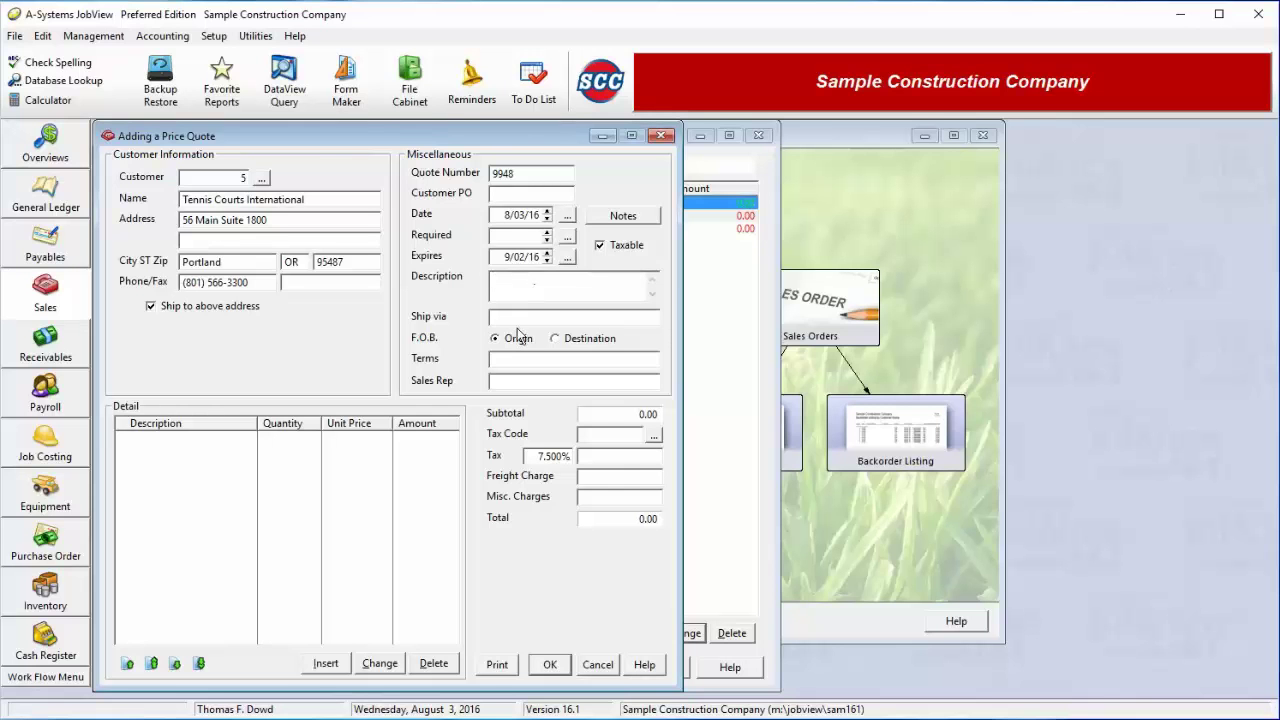
click(524, 381)
click(326, 664)
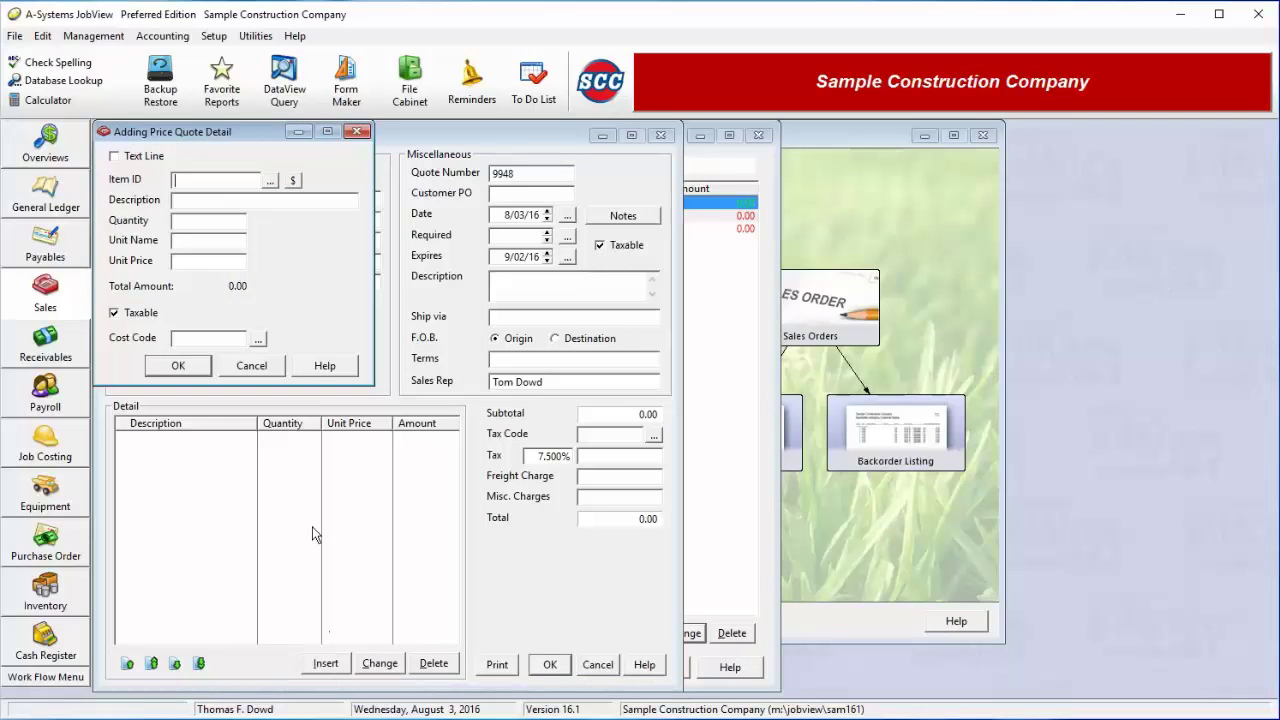
Add item 0120 Pipe Dynaflow to the quote: quantity 500 at 1.59
click(115, 156)
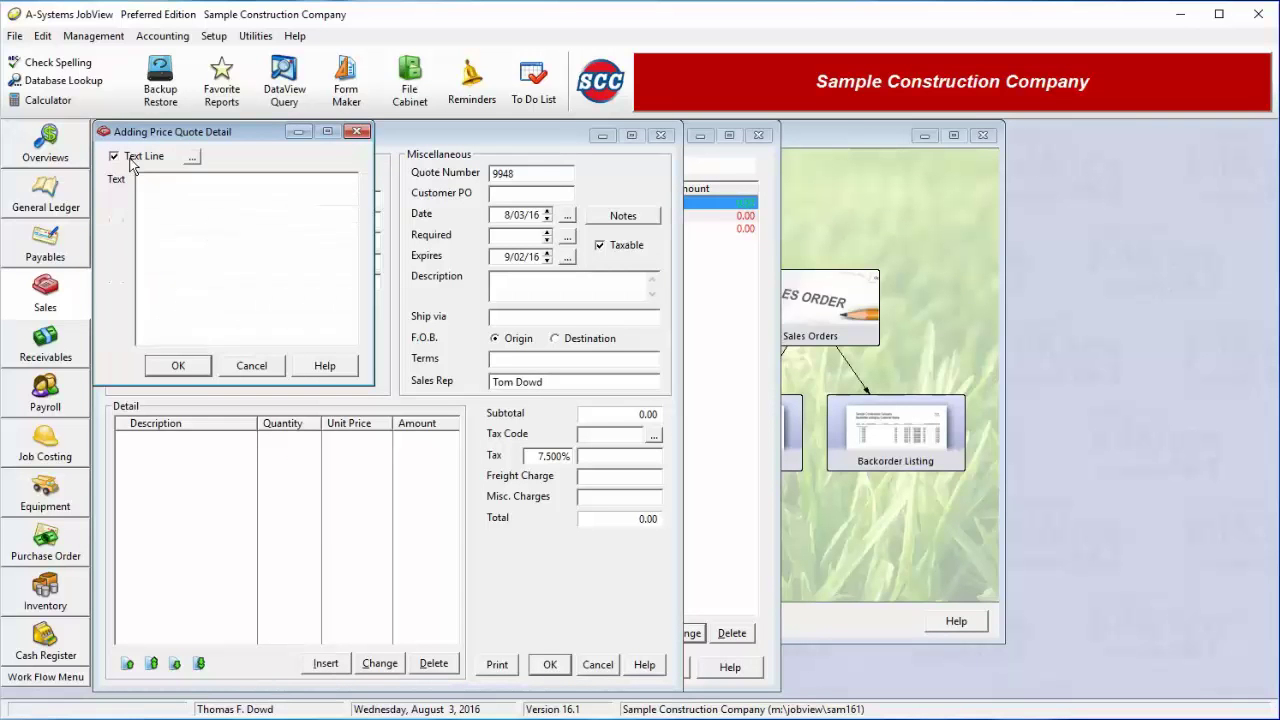
click(188, 206)
click(143, 158)
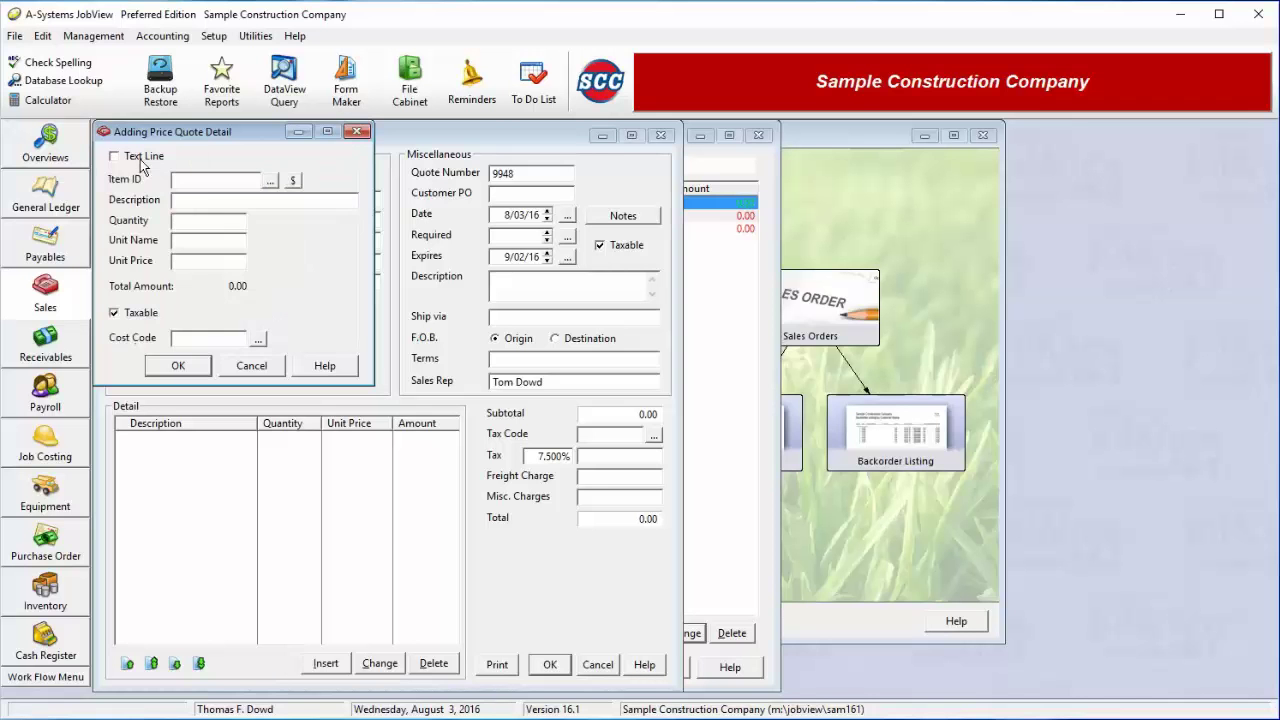
click(268, 187)
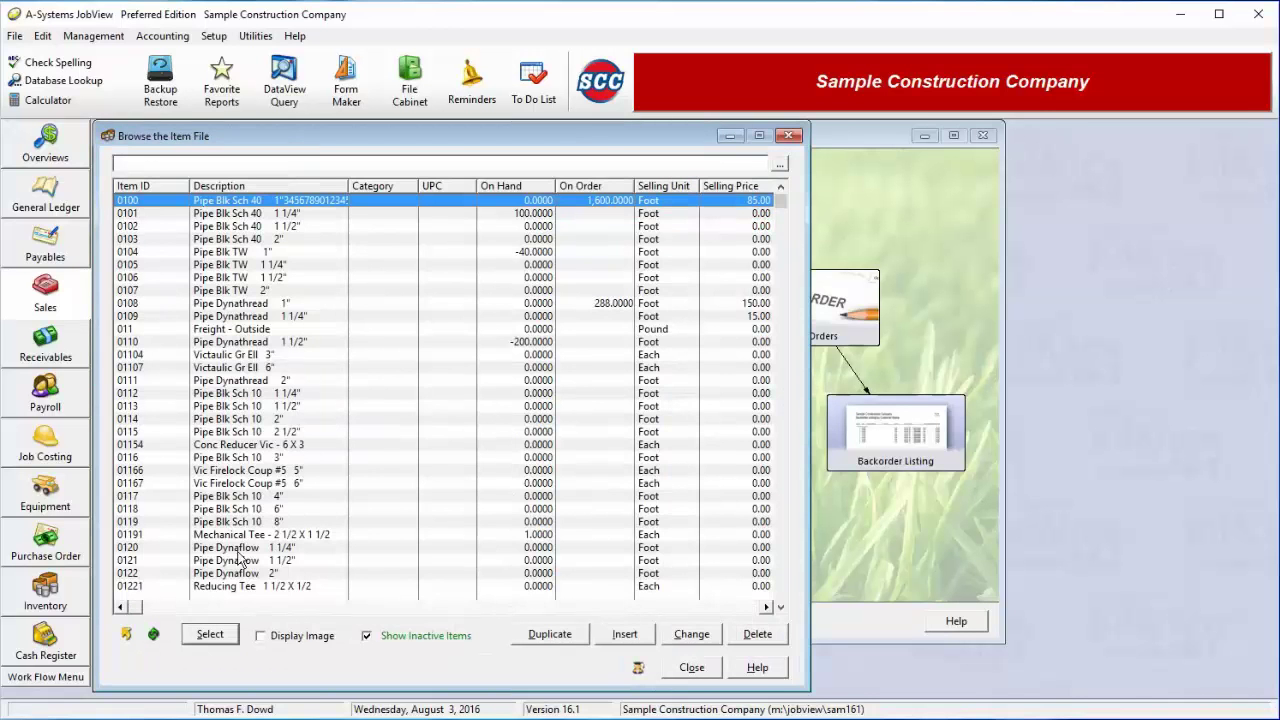
click(232, 553)
double_click(232, 553)
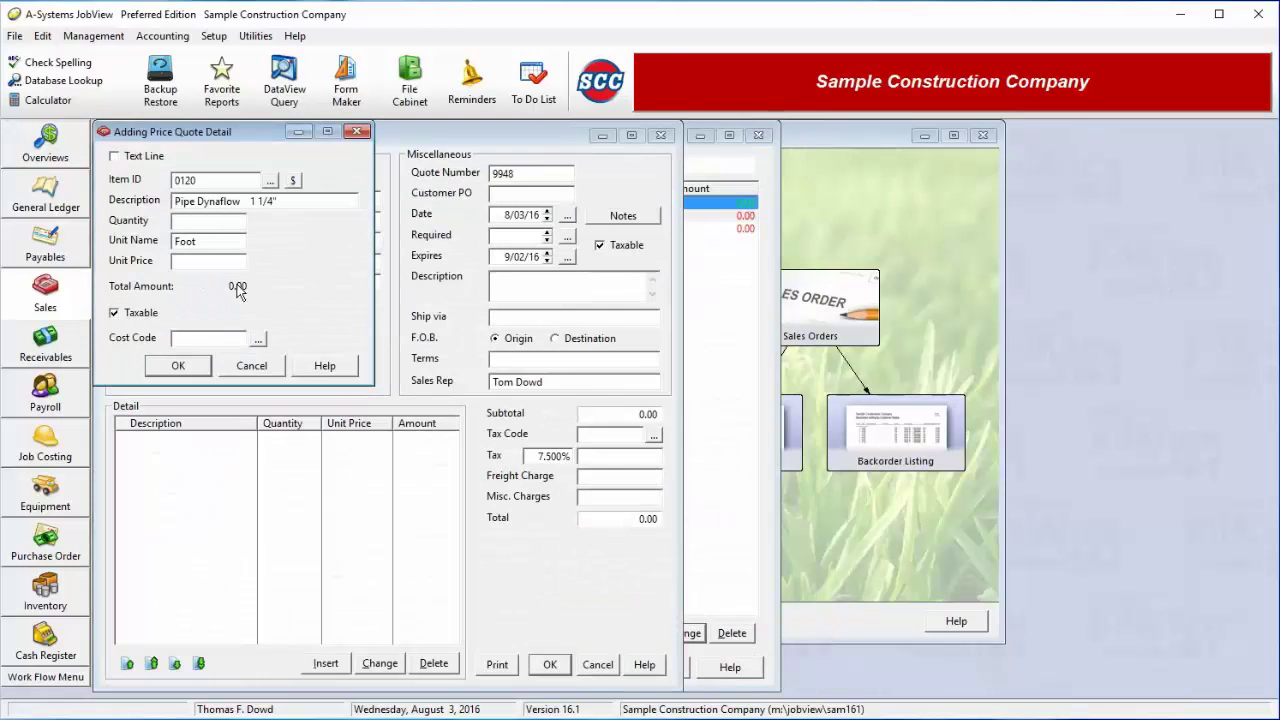
text(500)
key(Tab)
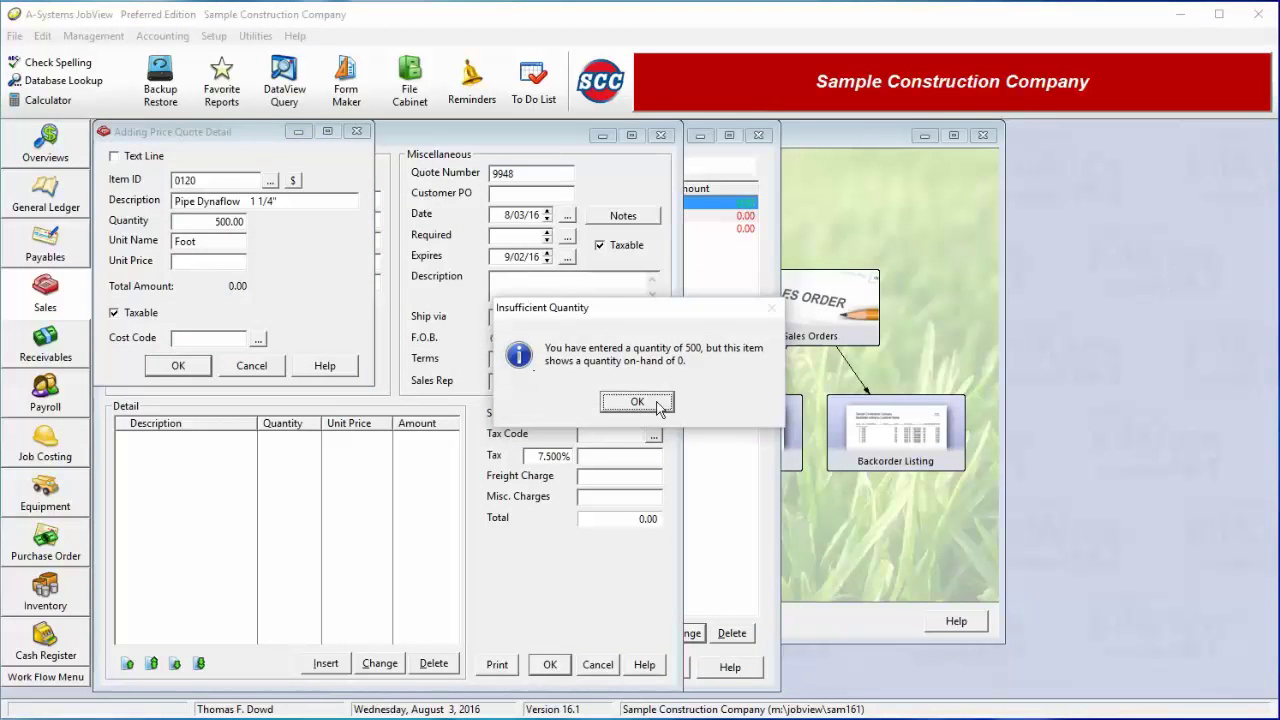
click(658, 403)
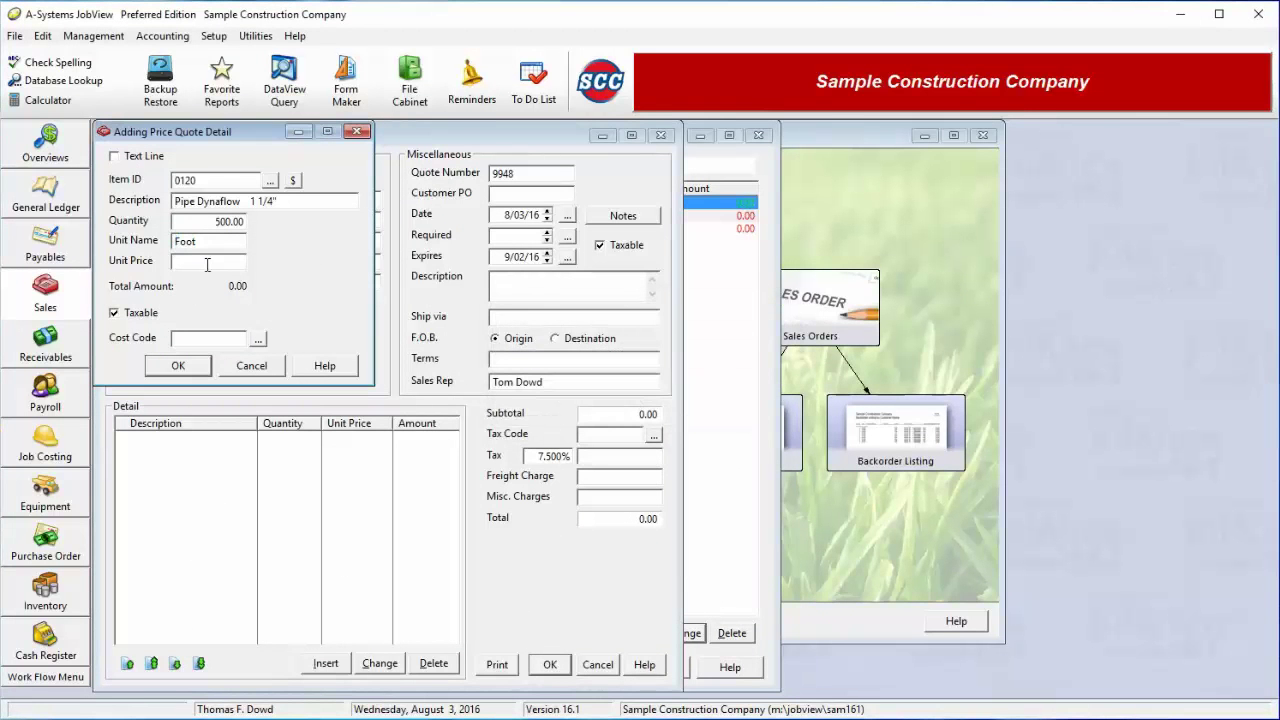
text(1.59)
key(Tab)
click(176, 365)
Add item 01221 Reducing Tee: quantity 600 at 0.35, then close line entry
click(278, 176)
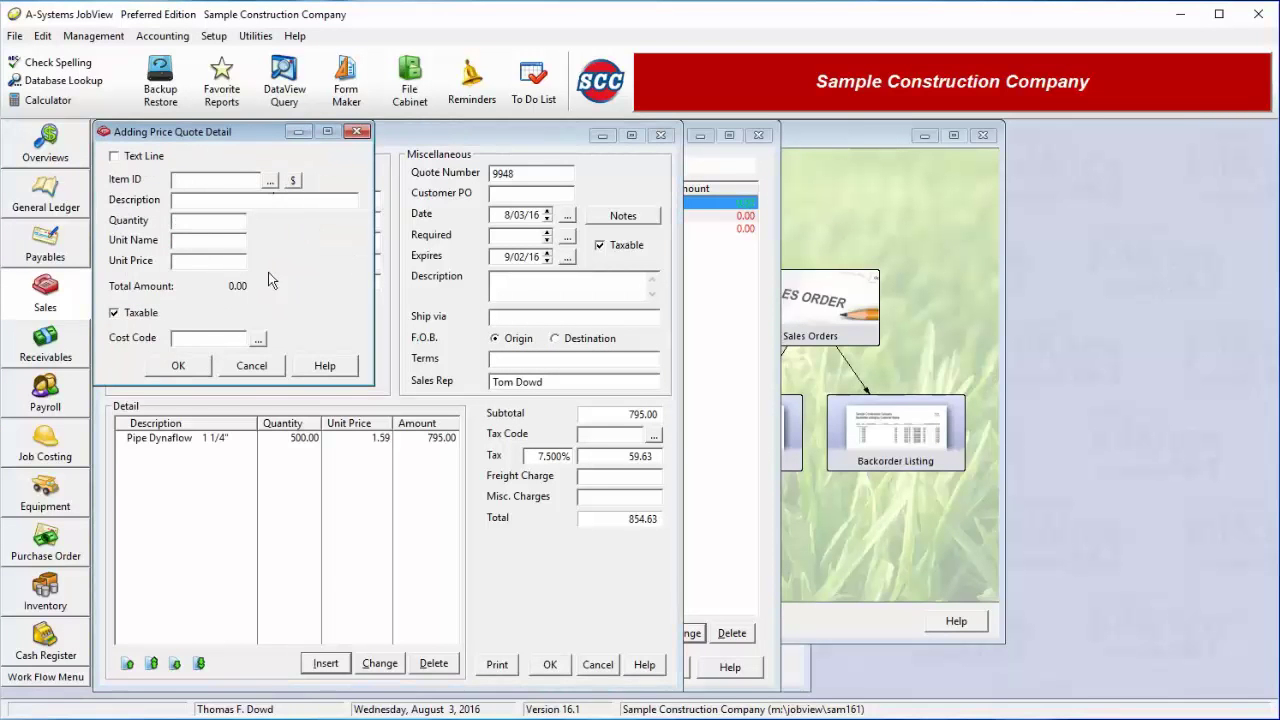
double_click(231, 586)
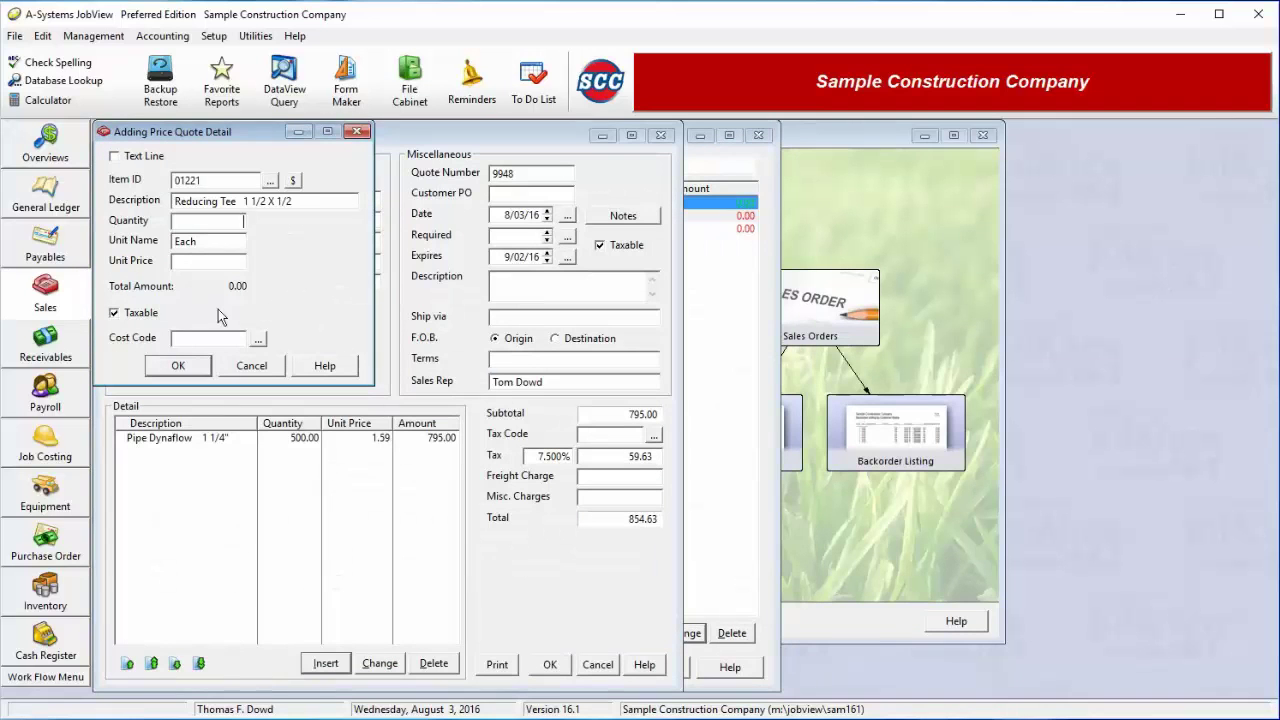
text(600)
key(Tab)
click(651, 400)
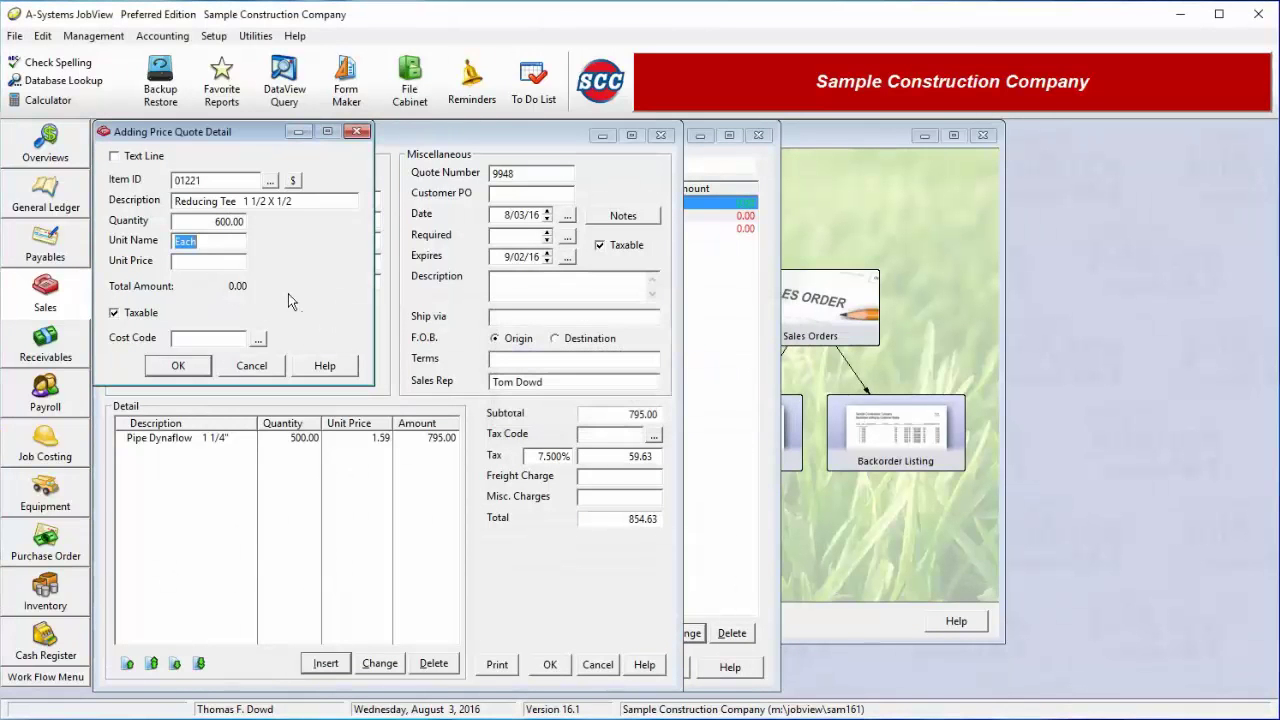
click(190, 263)
text(.35)
key(Tab)
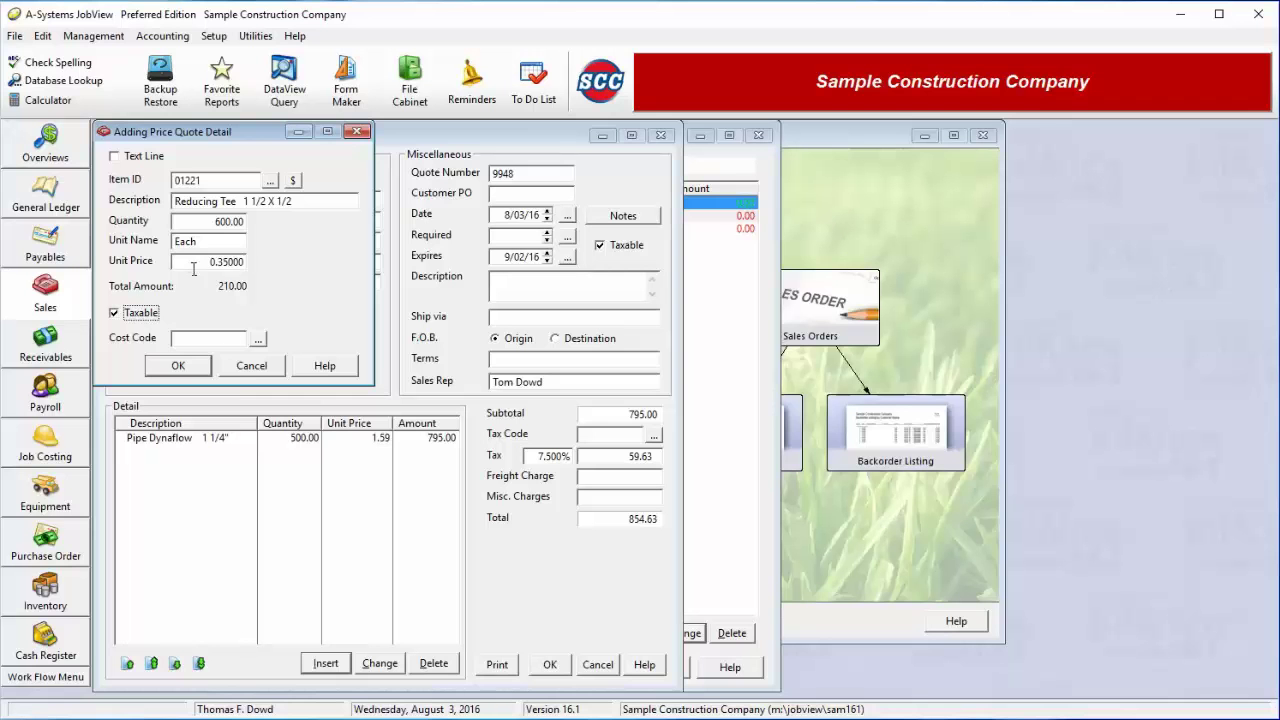
key(Return)
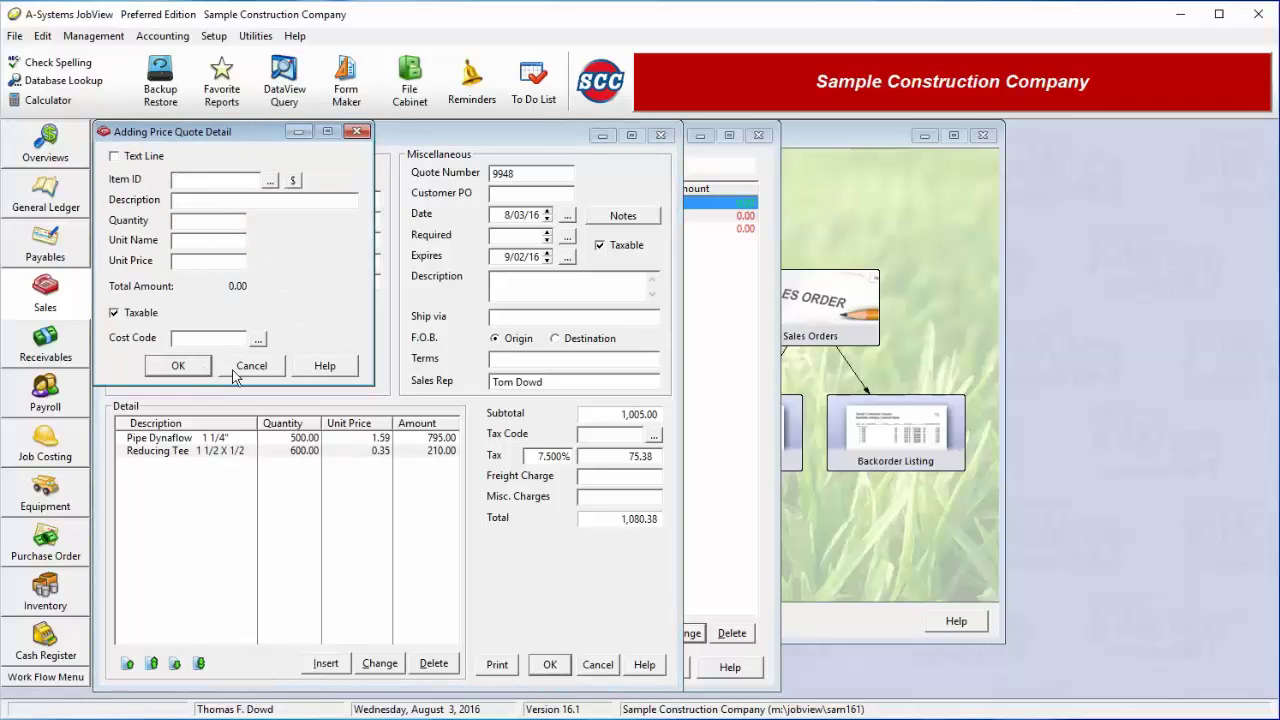
click(236, 368)
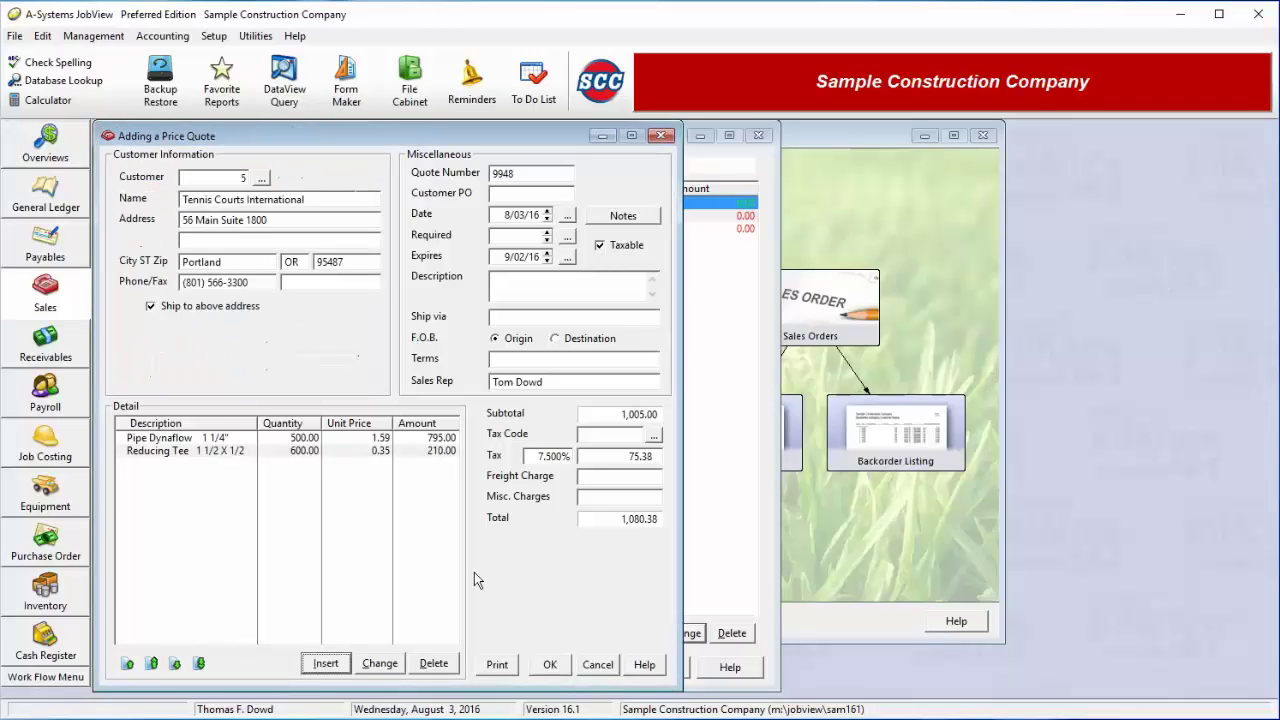
Preview the printed quote, save quote 9948, and close the new blank quote
click(495, 665)
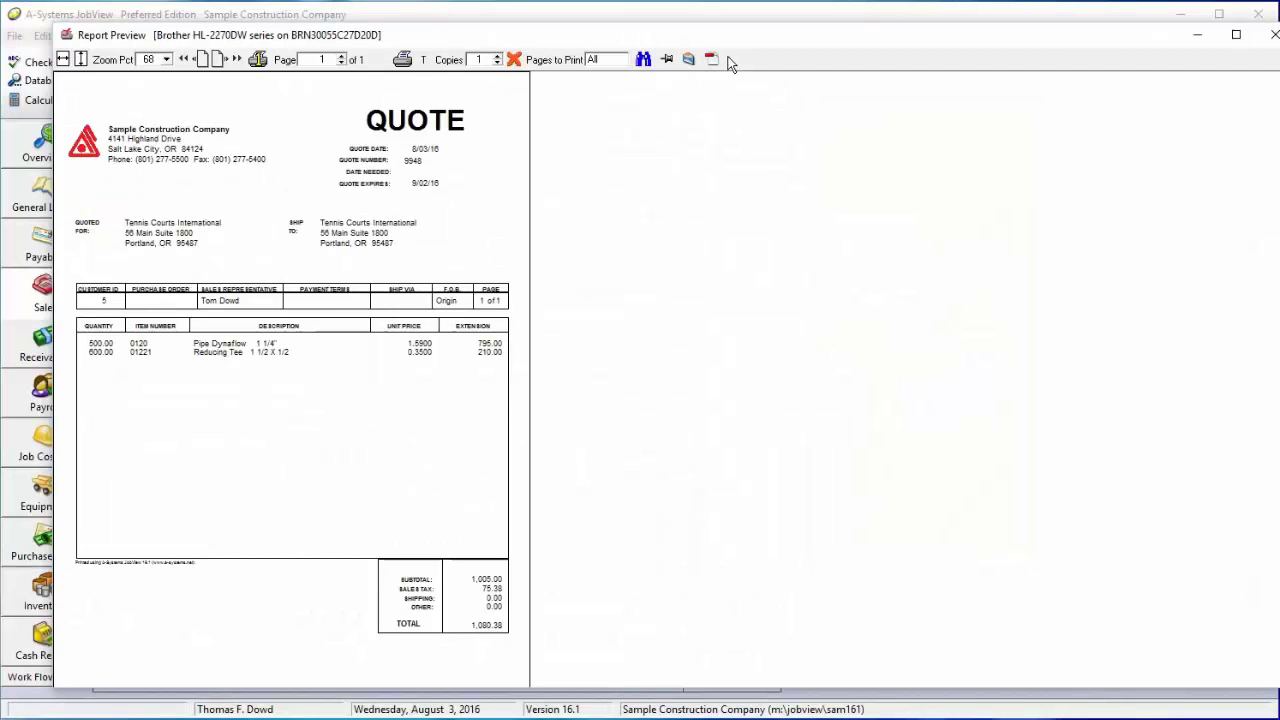
click(515, 61)
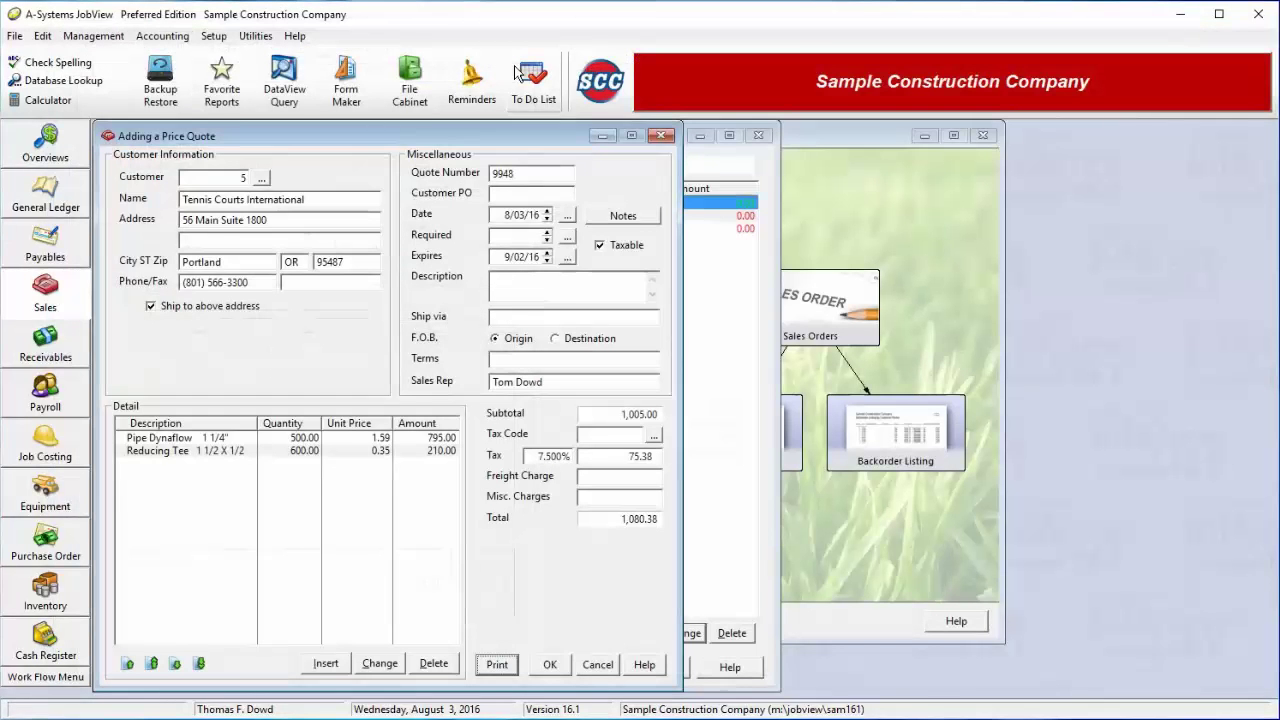
click(541, 672)
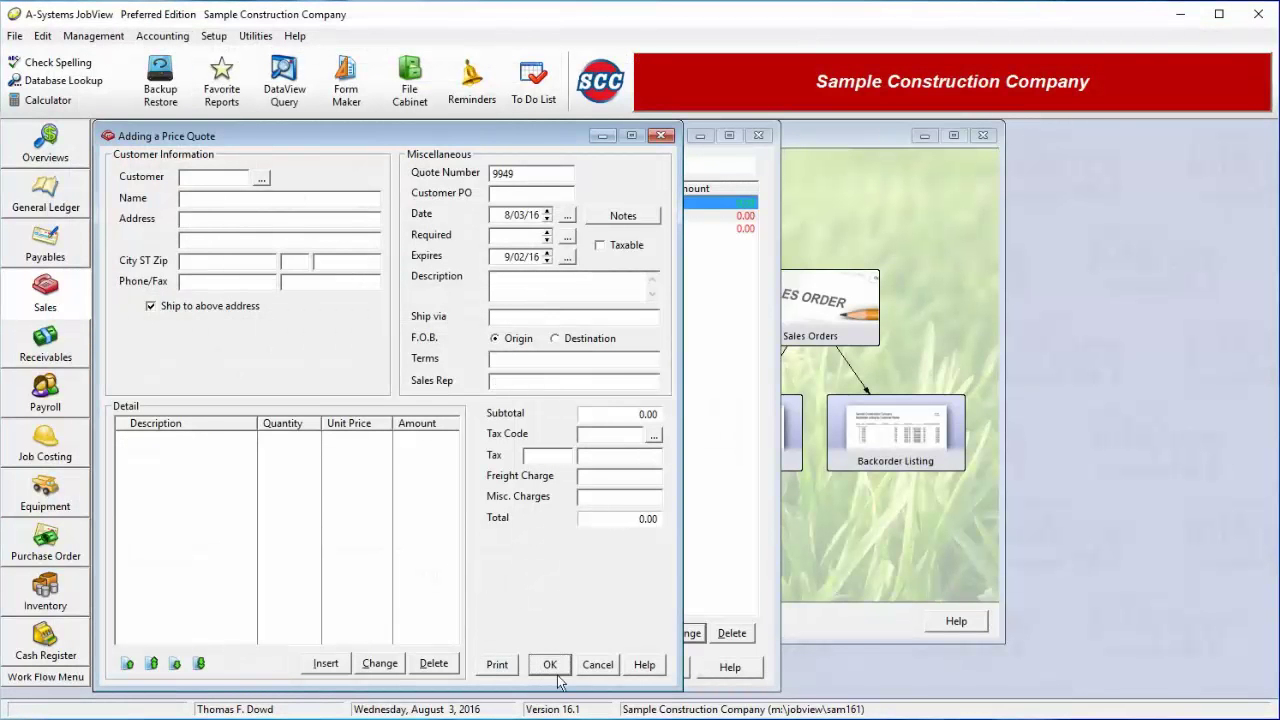
click(597, 670)
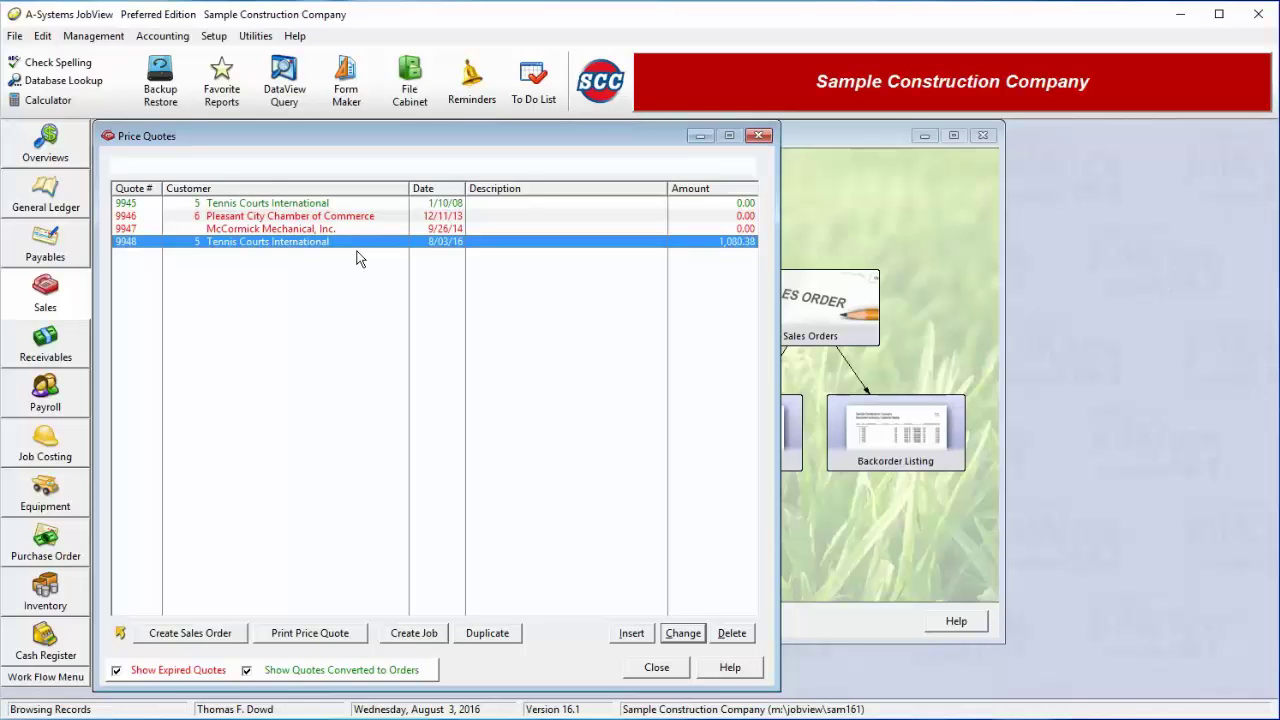
Discard the sales order generated from quote 9948 and close the Price Quotes list
drag(356, 216, 351, 255)
click(217, 641)
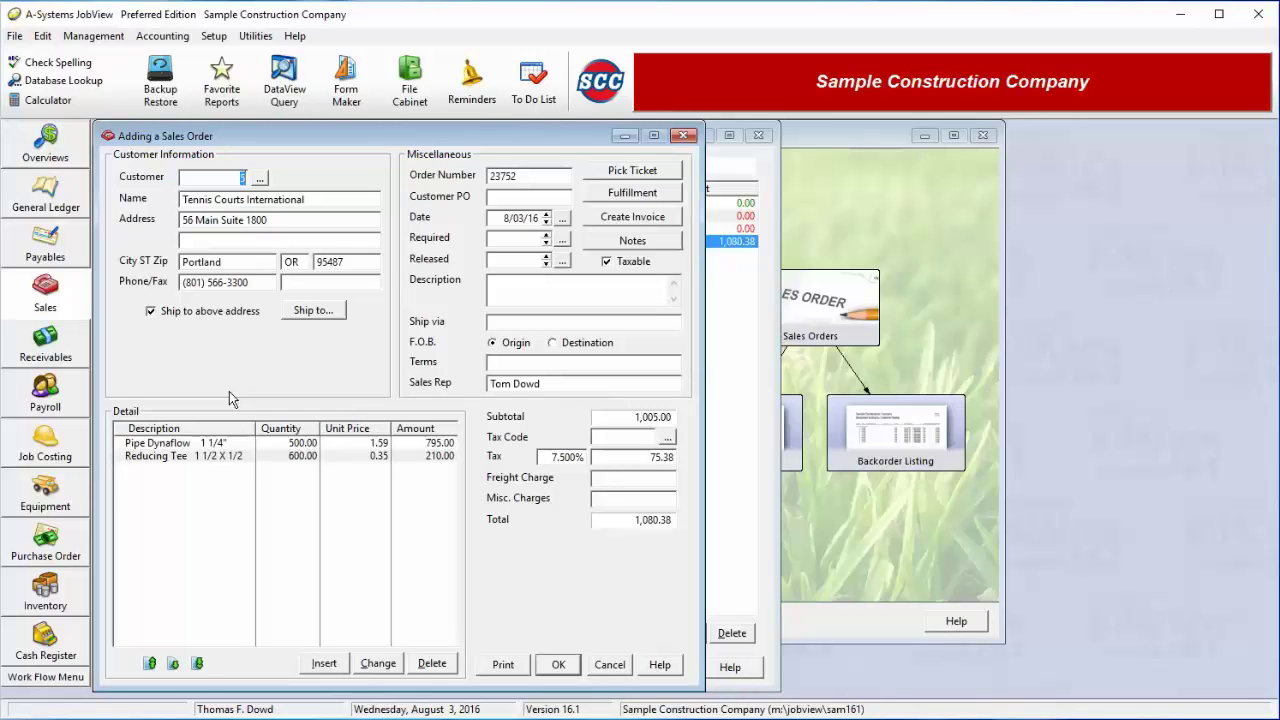
click(610, 665)
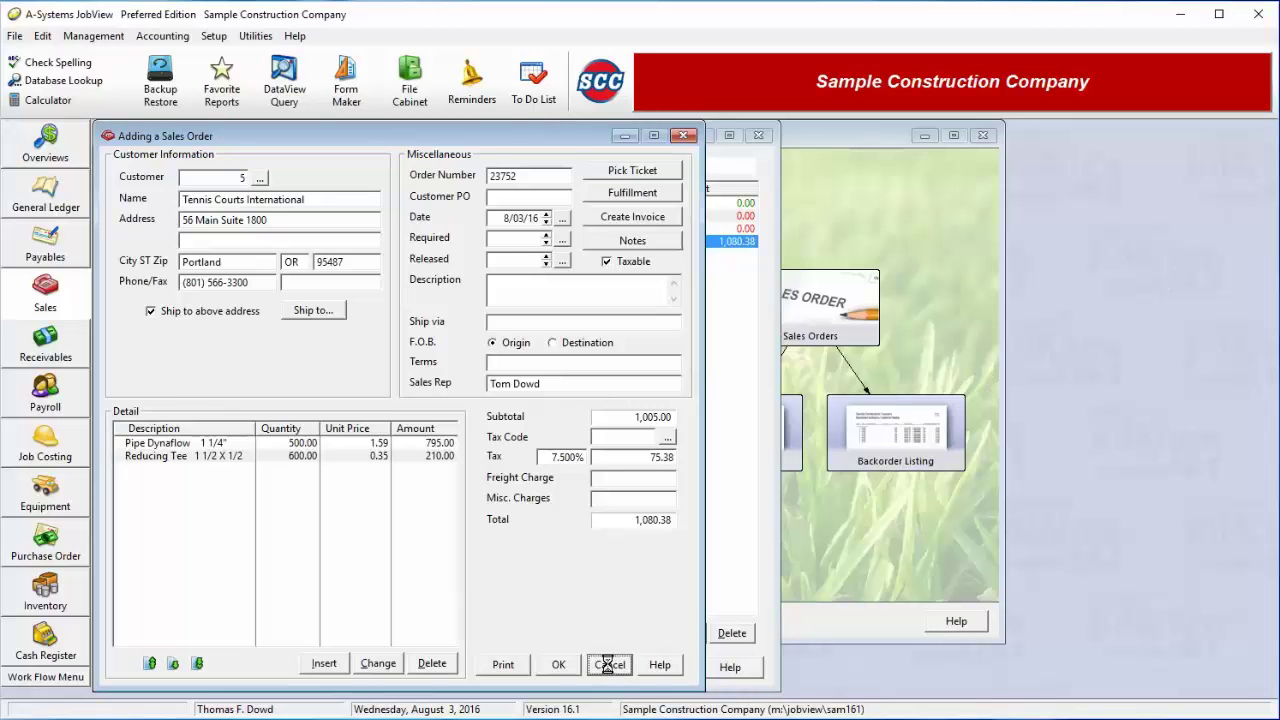
click(656, 668)
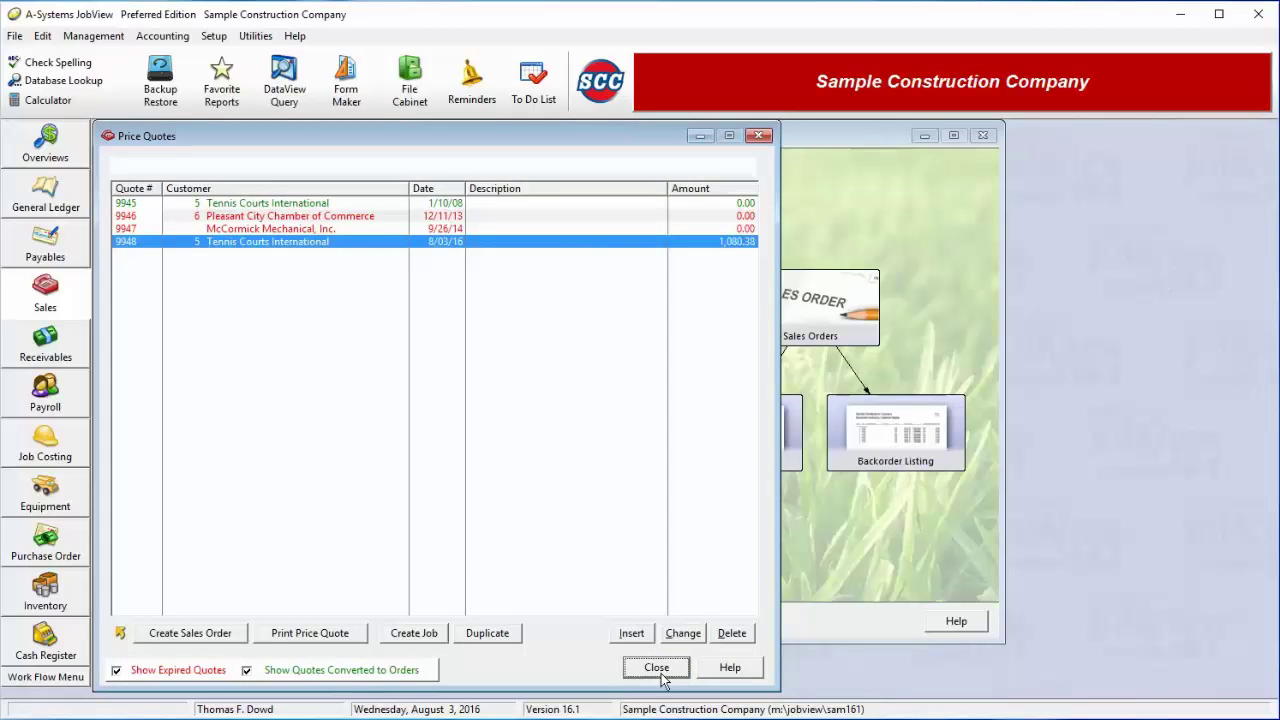
Open the Sales Orders list and insert new order 23752 dated 8/03/16
click(845, 333)
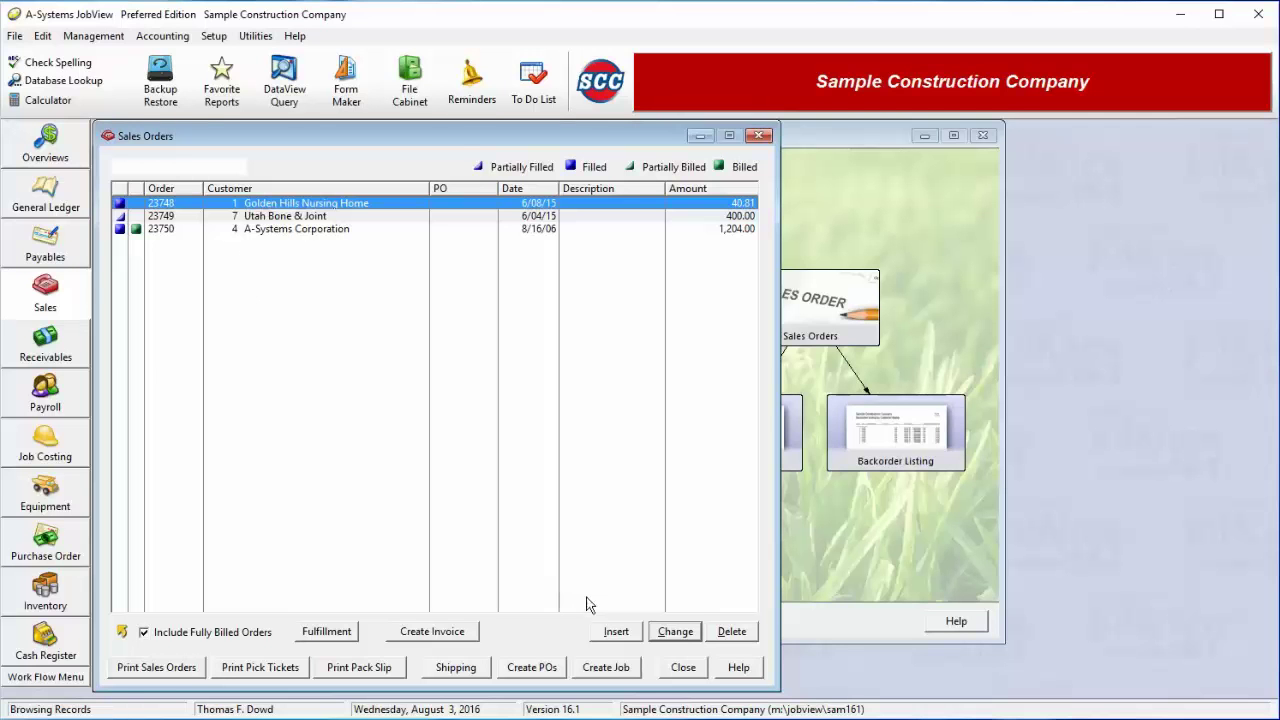
click(220, 640)
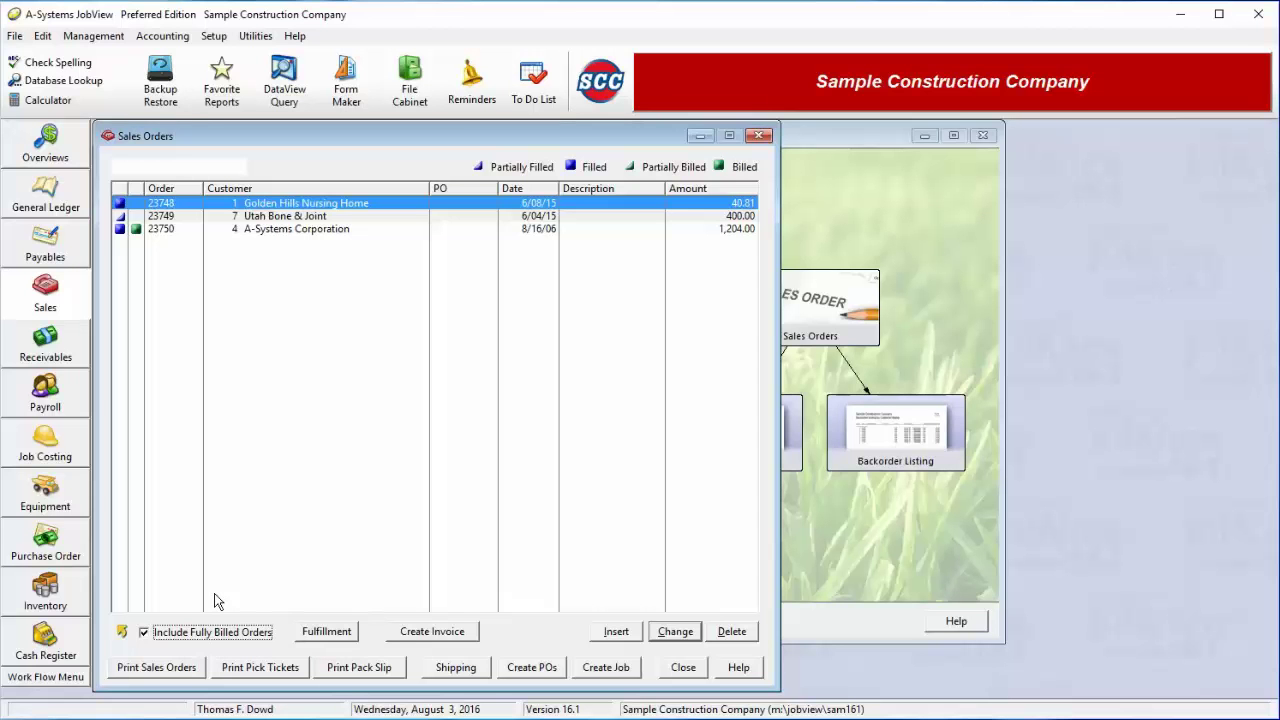
click(614, 634)
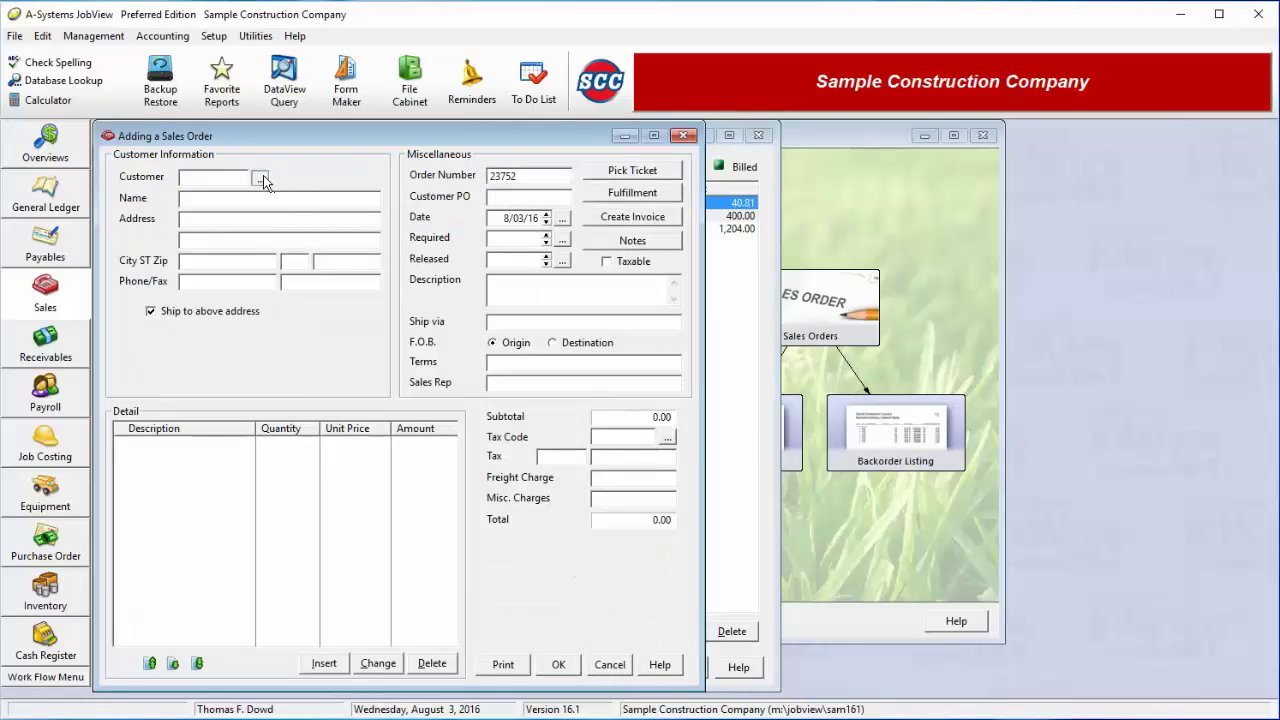
Assign Royal Sun Alliance as order 23752's customer, shipping to its own address
click(261, 179)
click(557, 400)
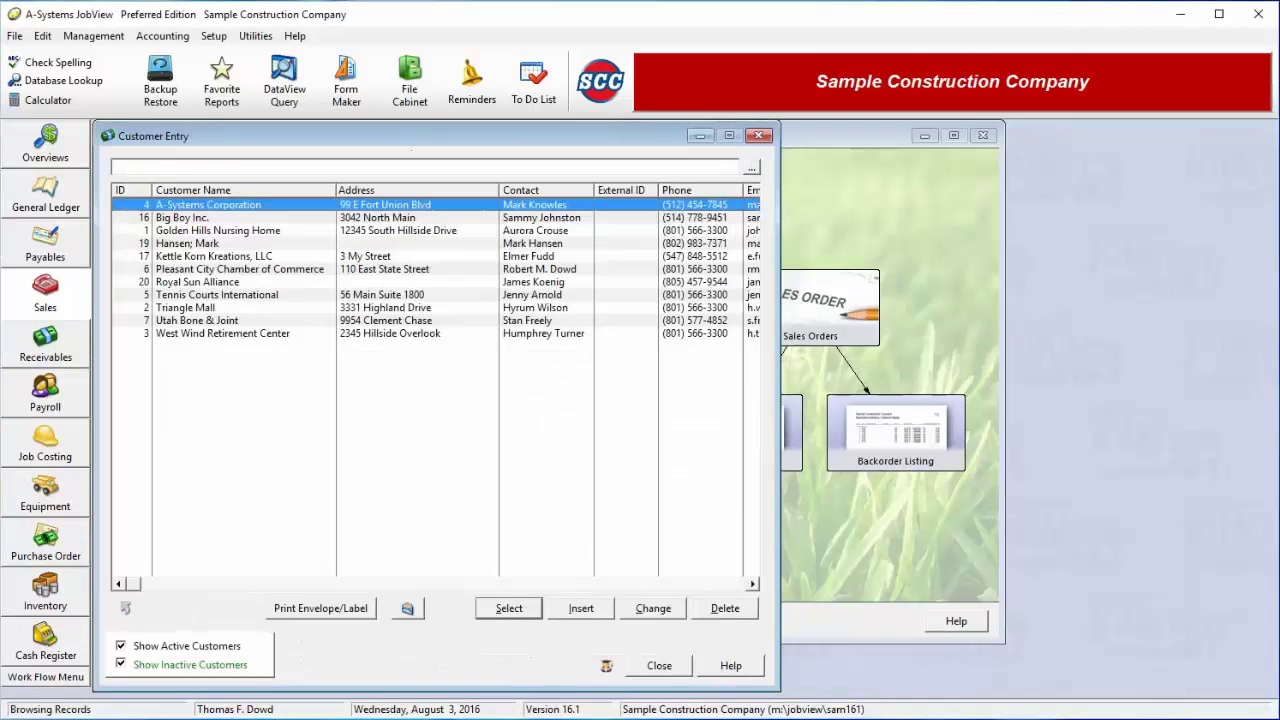
double_click(218, 285)
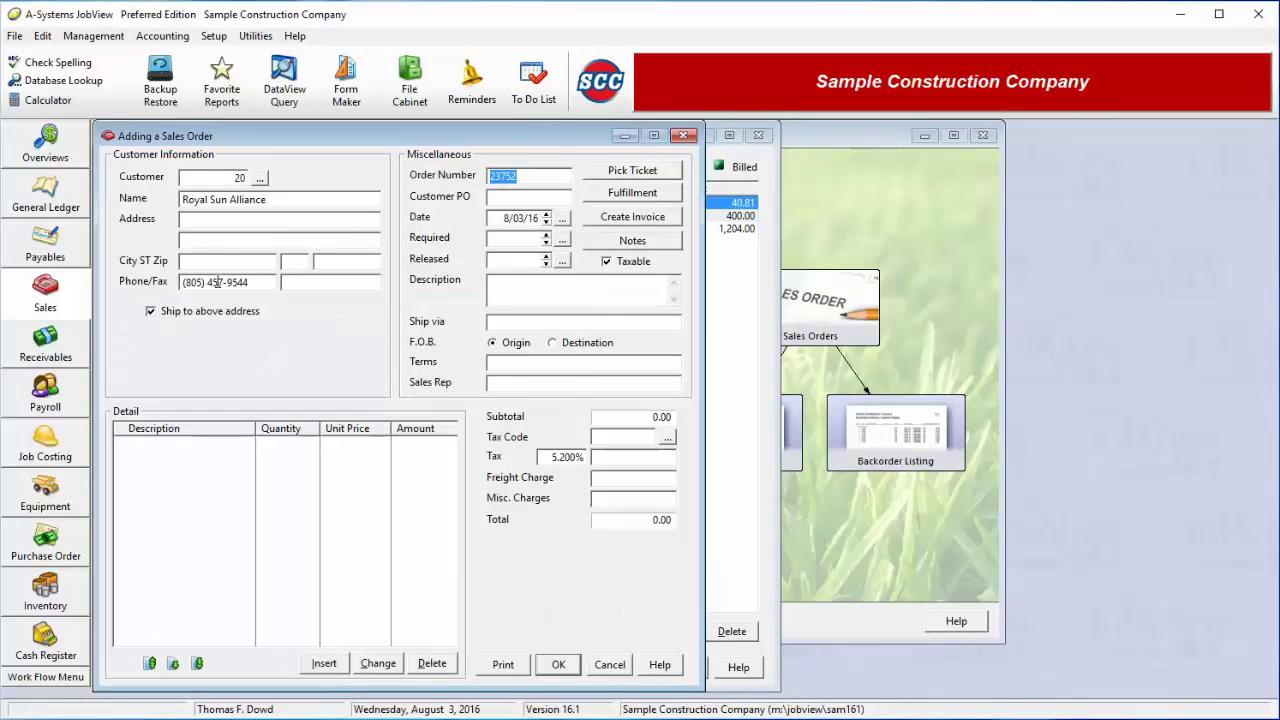
click(151, 312)
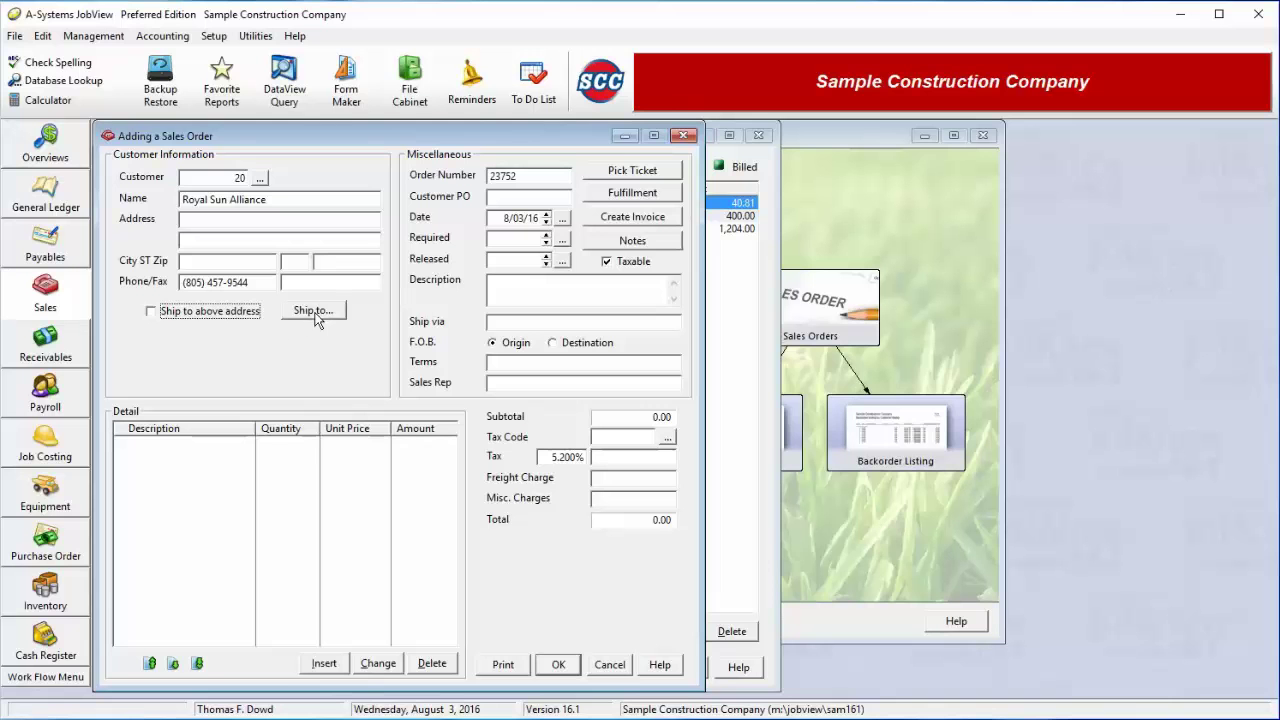
click(157, 318)
double_click(516, 177)
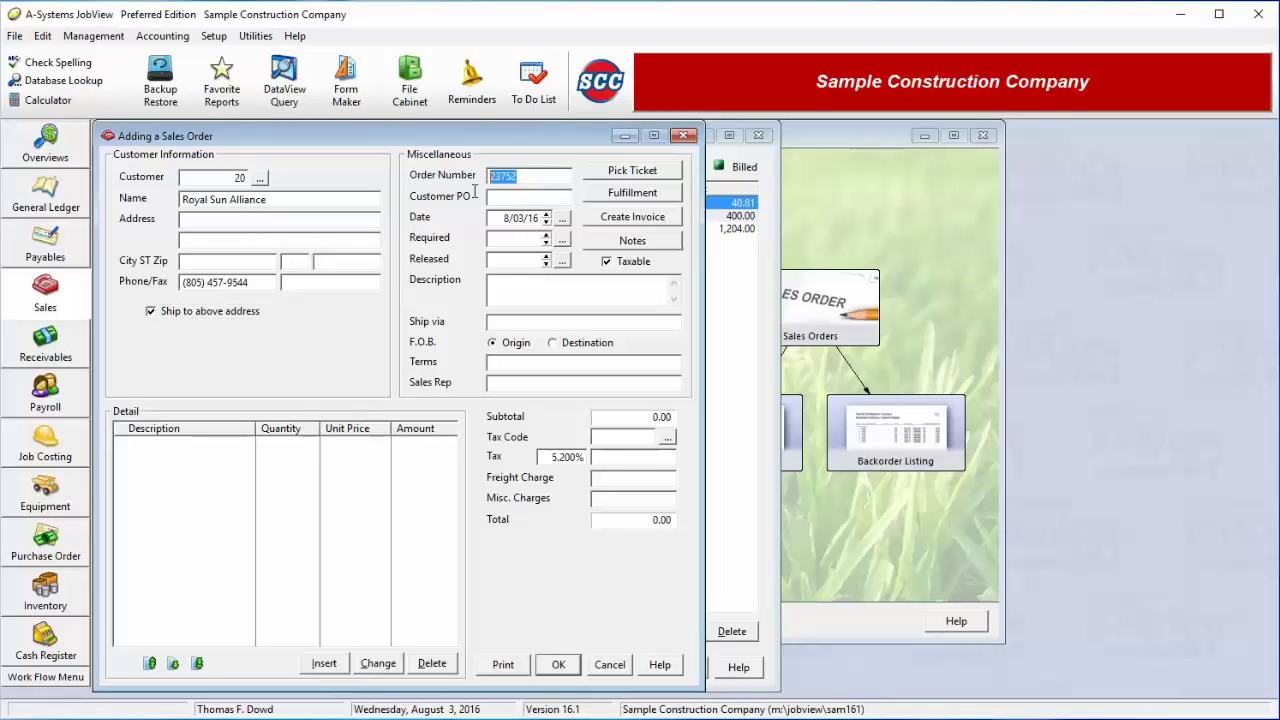
Enter the sales rep's name on order 23752 and start a new detail line
click(508, 199)
click(524, 381)
click(324, 665)
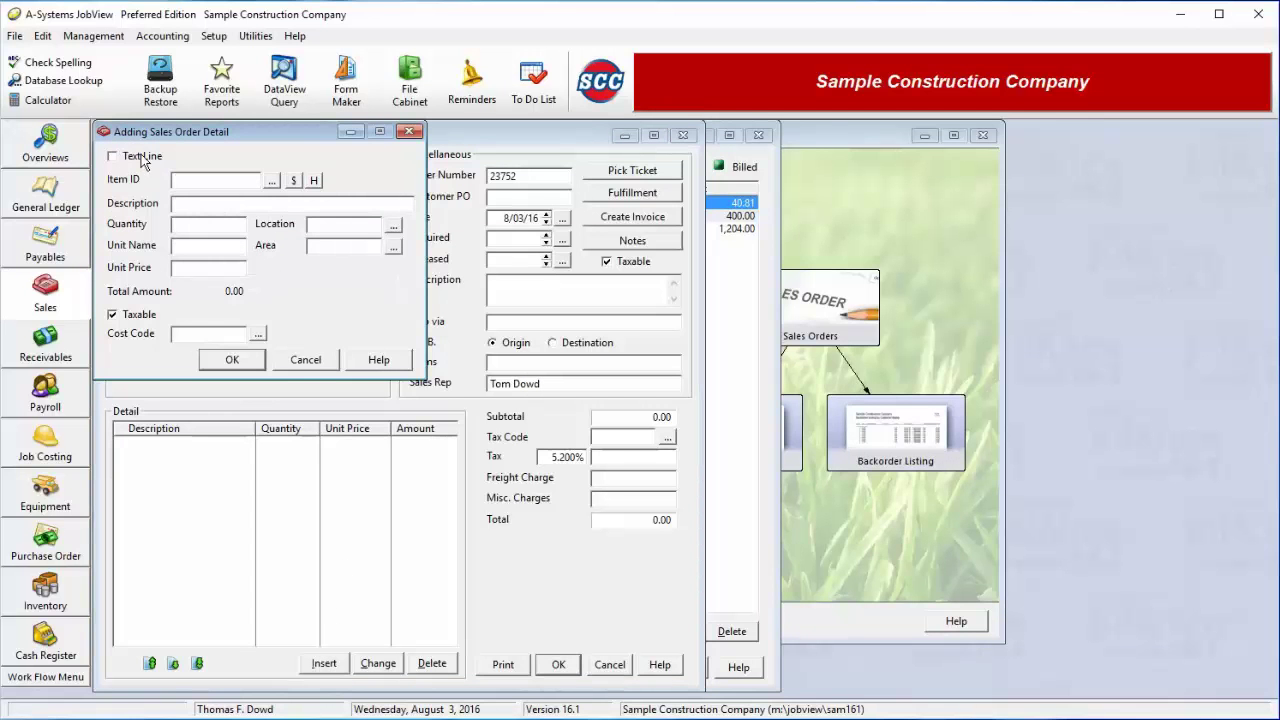
Add item 01510 Hanger Rings - 6": quantity 45 at 6.50, accepting the negative-stock warning
click(142, 158)
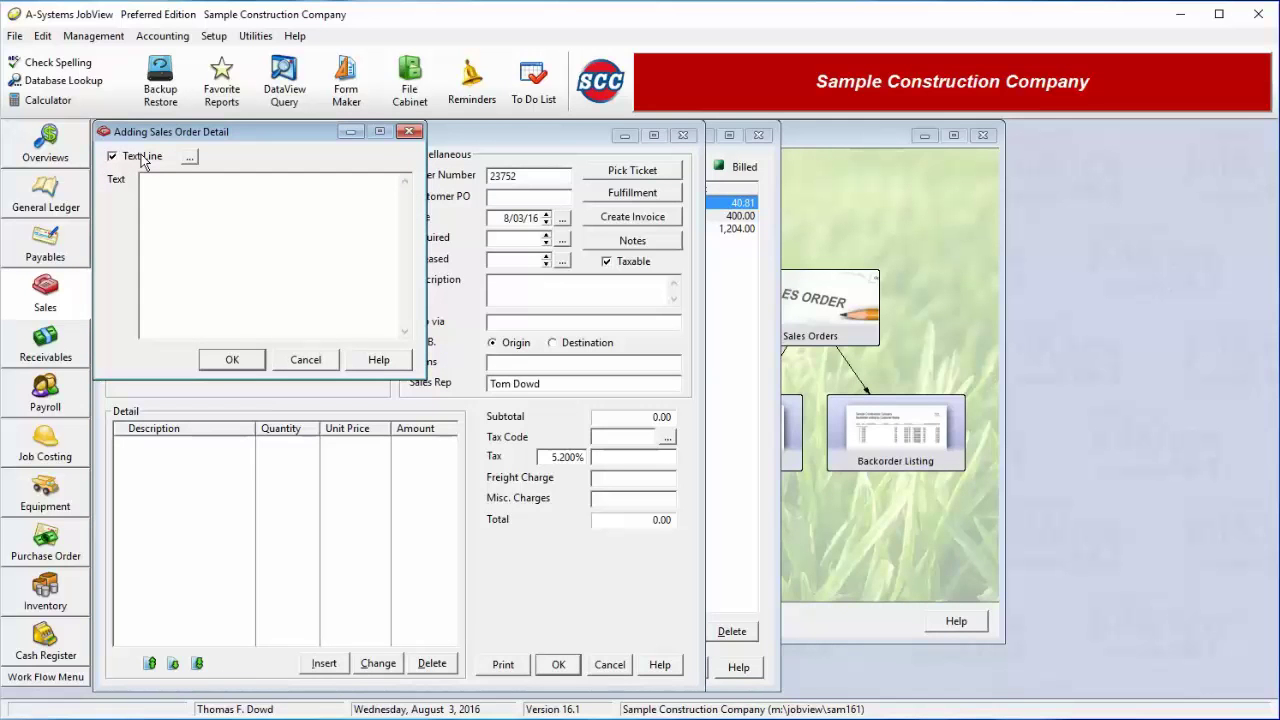
click(143, 162)
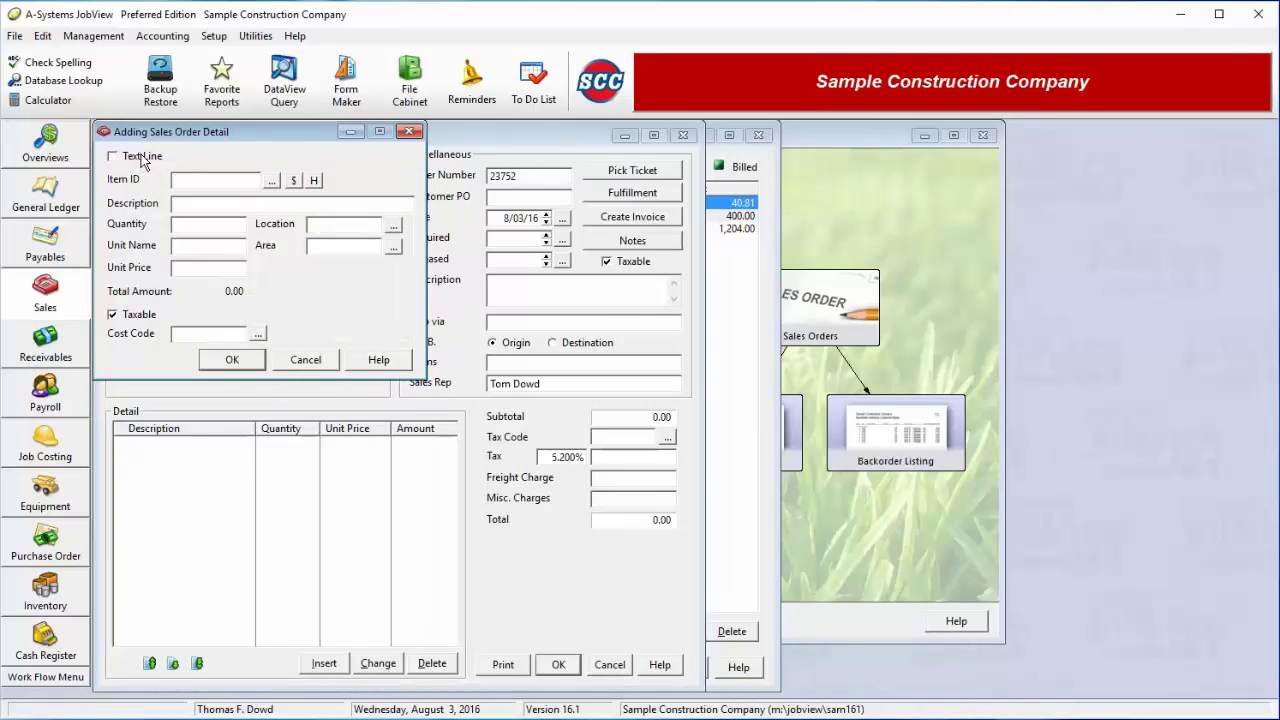
click(272, 181)
key(Down)
key(Down)
key(Down)
key(Down)
key(Down)
key(Down)
key(Down)
key(Down)
key(Down)
key(Down)
key(Down)
key(Down)
key(Down)
key(Down)
key(Down)
key(Down)
key(Down)
key(Down)
key(Down)
key(Down)
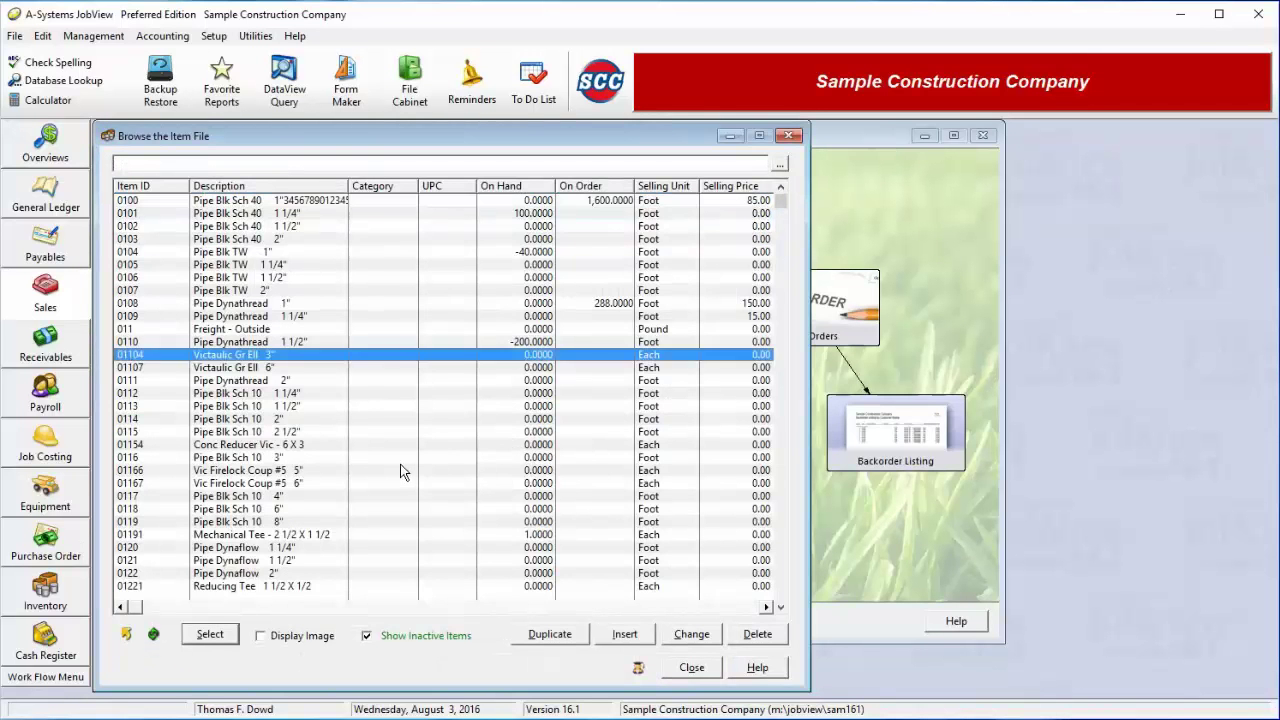
double_click(233, 538)
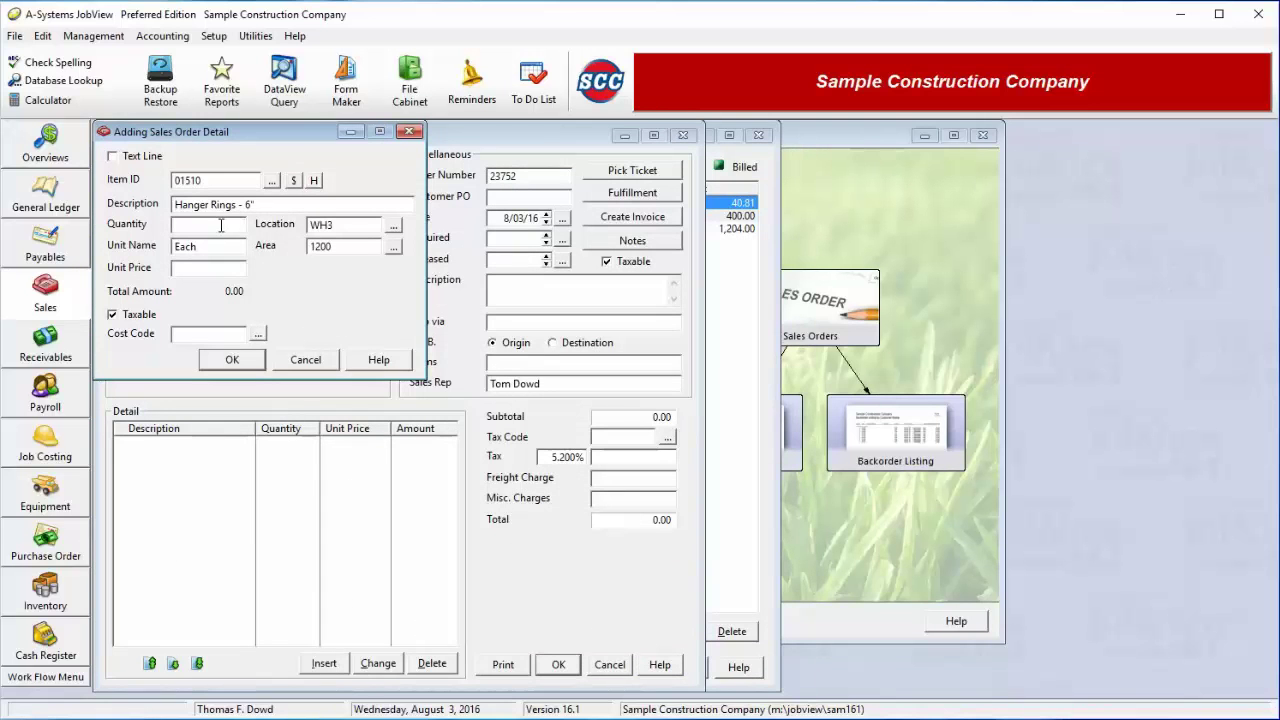
click(221, 225)
text(45)
key(Tab)
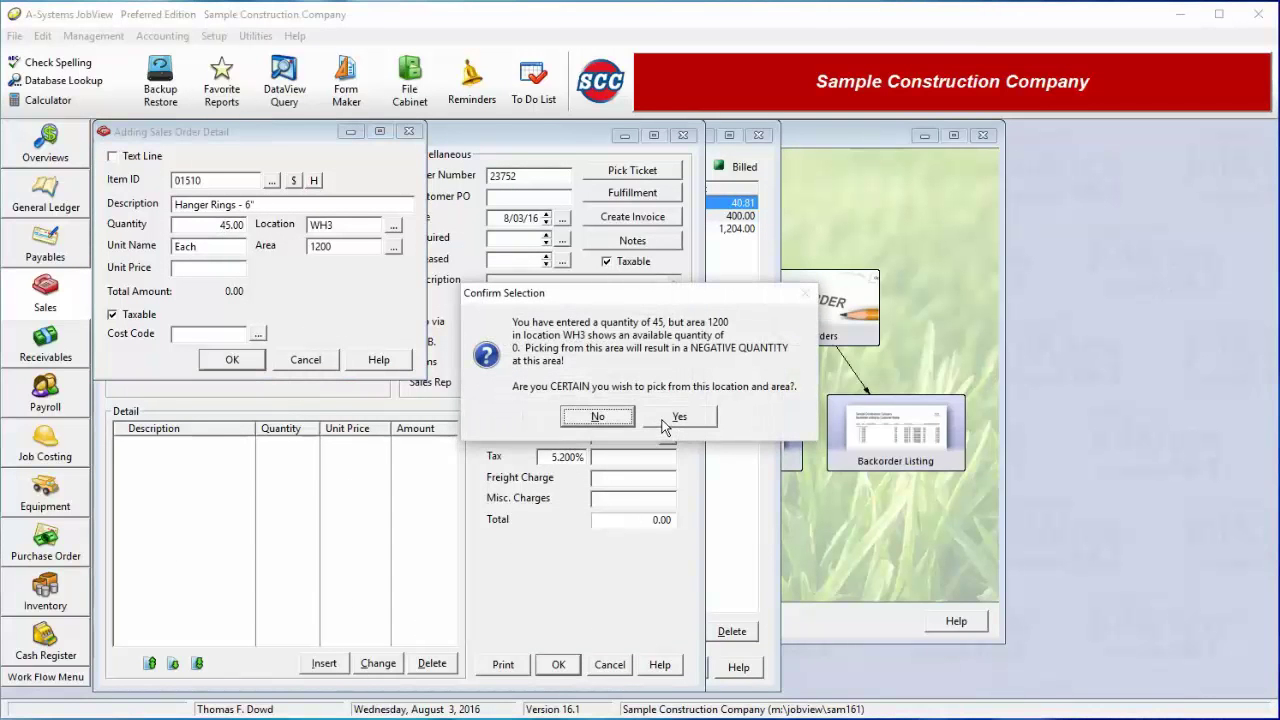
click(663, 425)
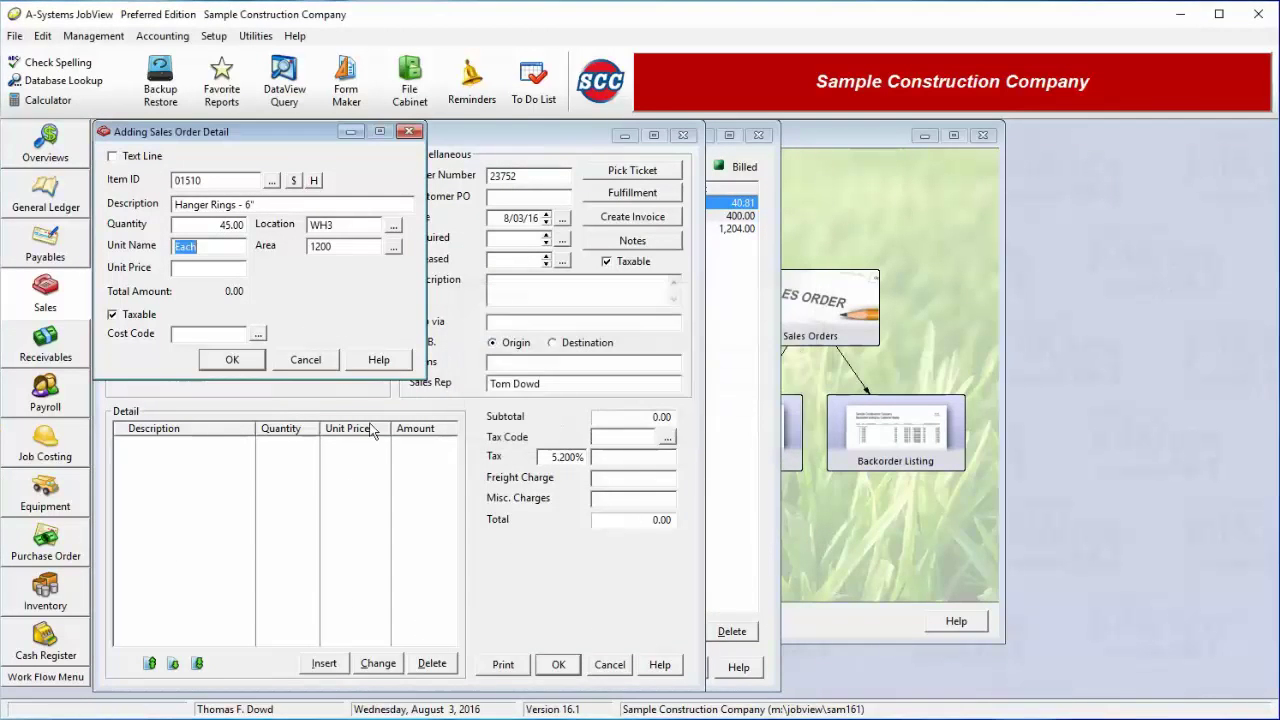
click(222, 270)
text(6.5)
click(239, 363)
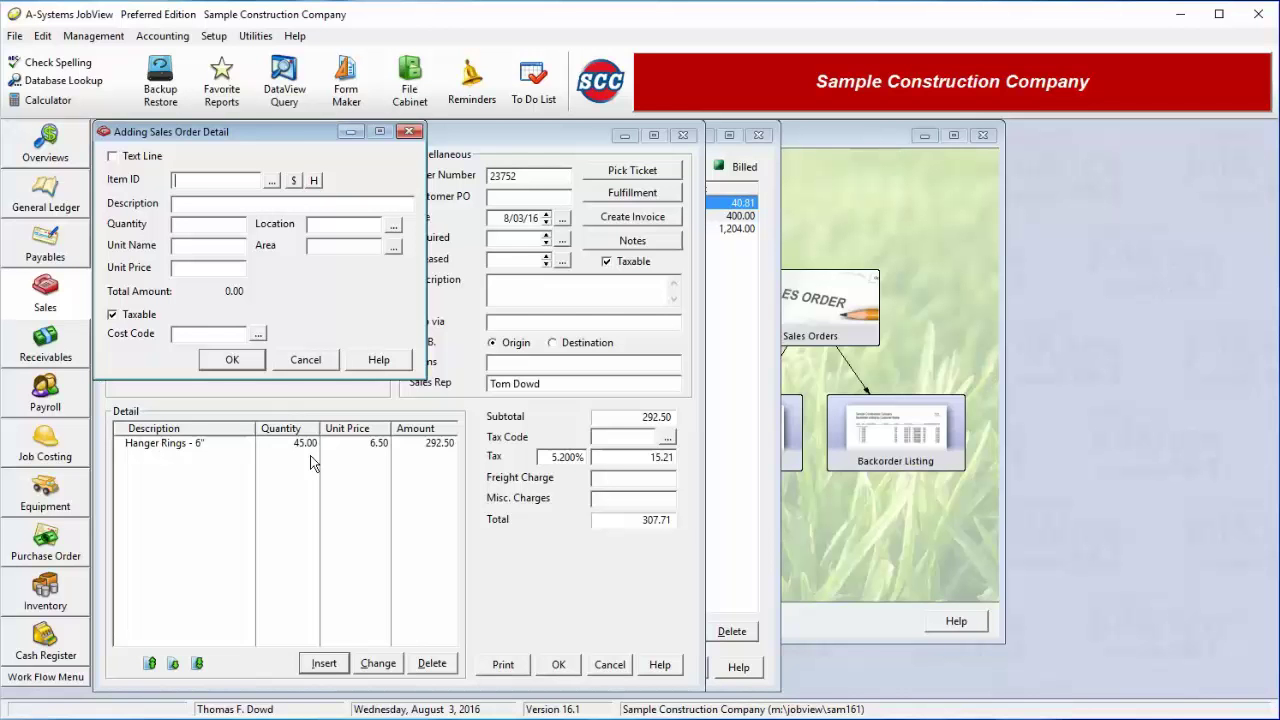
Add item 0107 Pipe Blk TW 2": quantity 200 at 3.50, accepting the stock warning
click(271, 181)
double_click(240, 290)
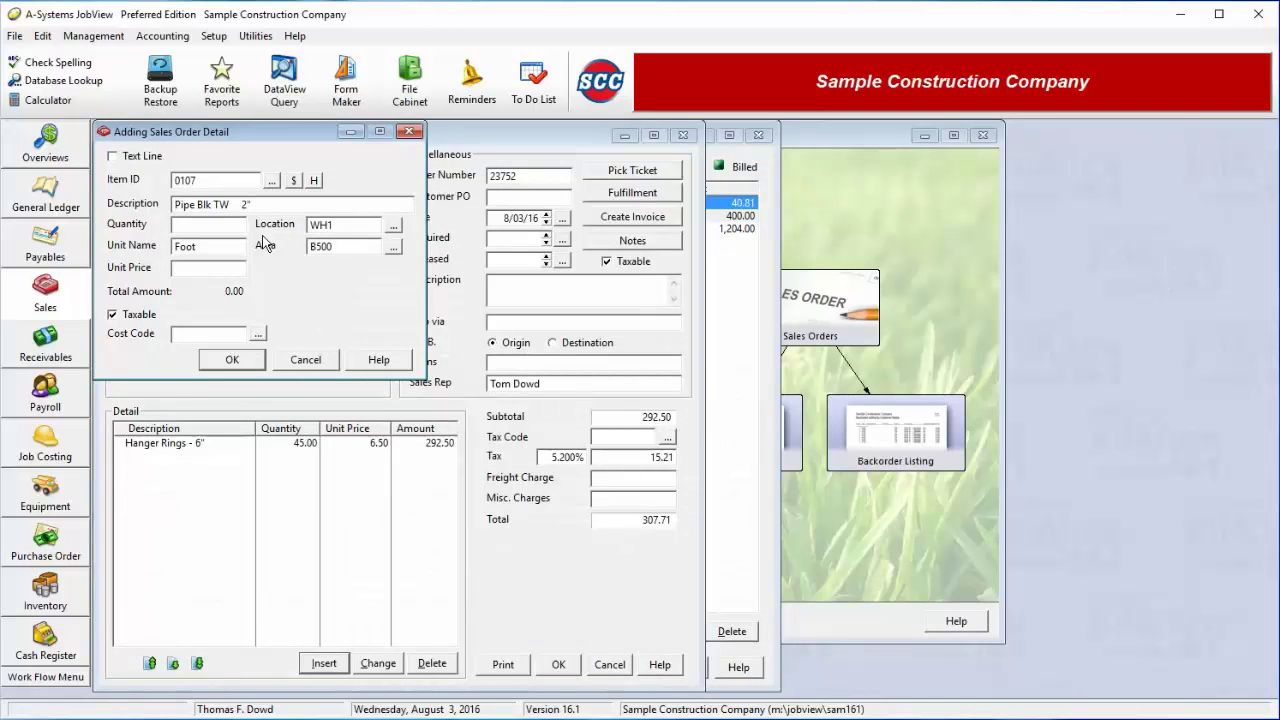
text(200)
click(226, 272)
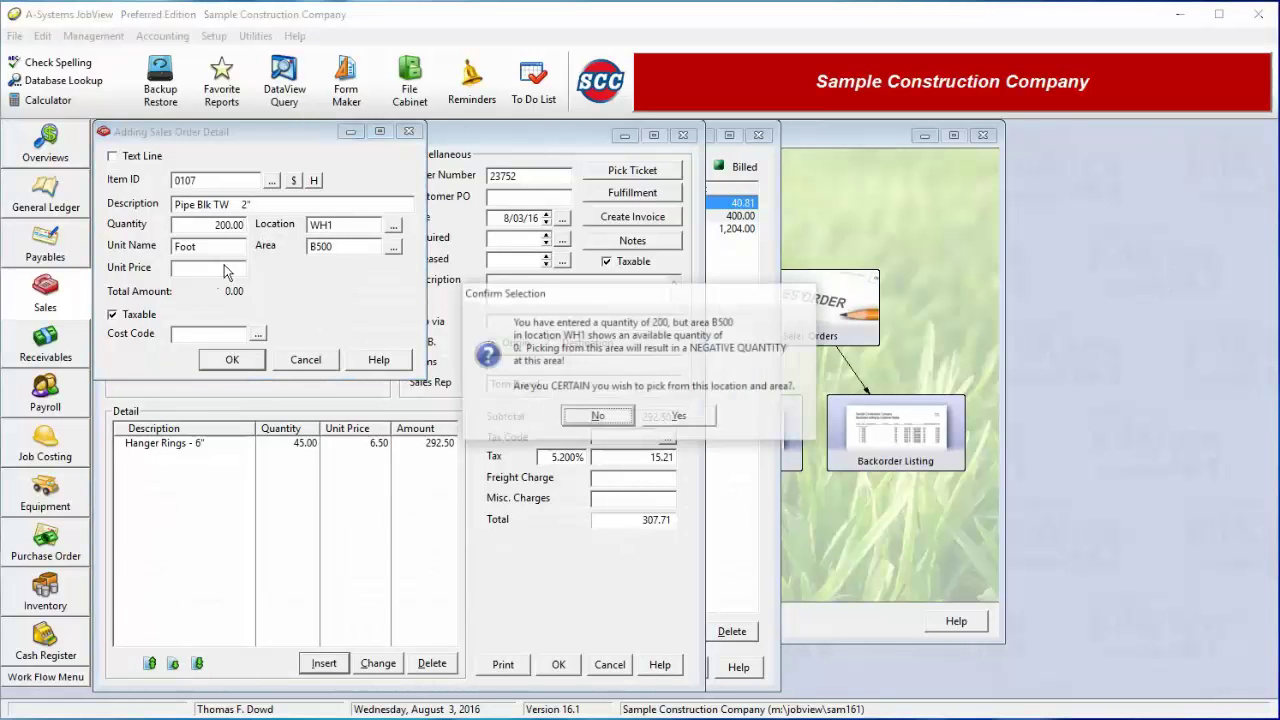
click(672, 416)
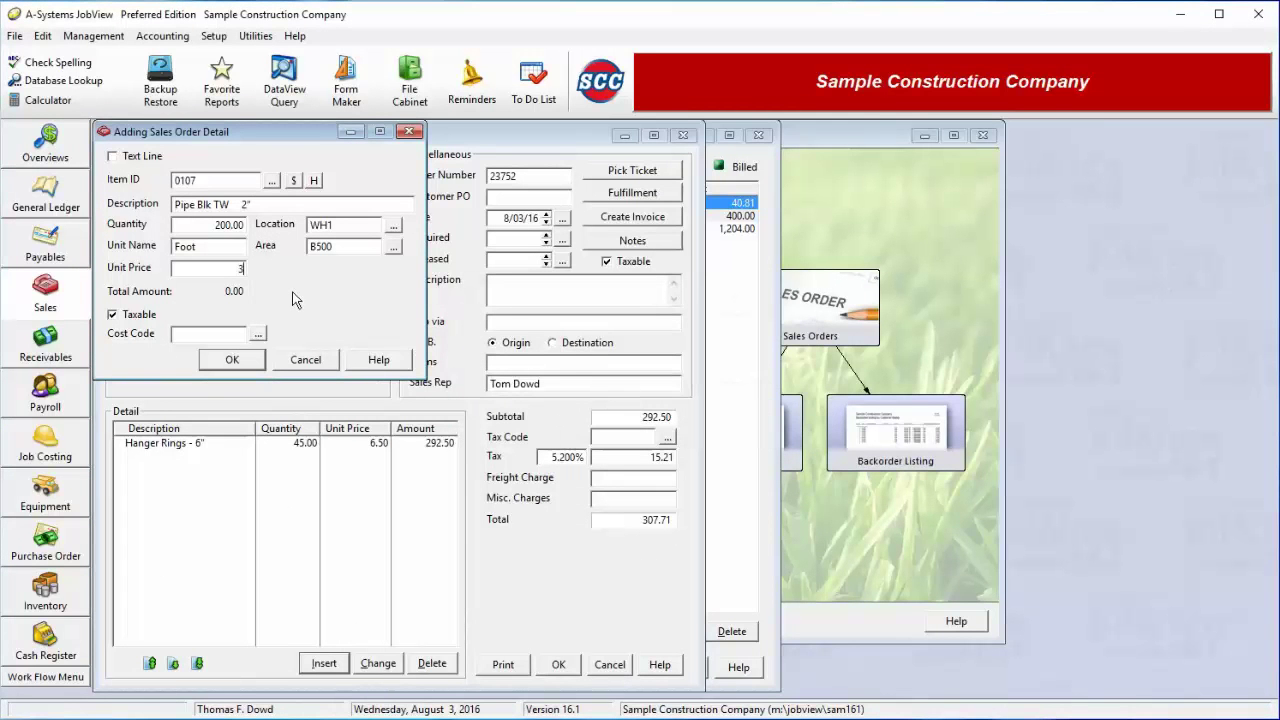
text(3.502)
key(Tab)
click(253, 362)
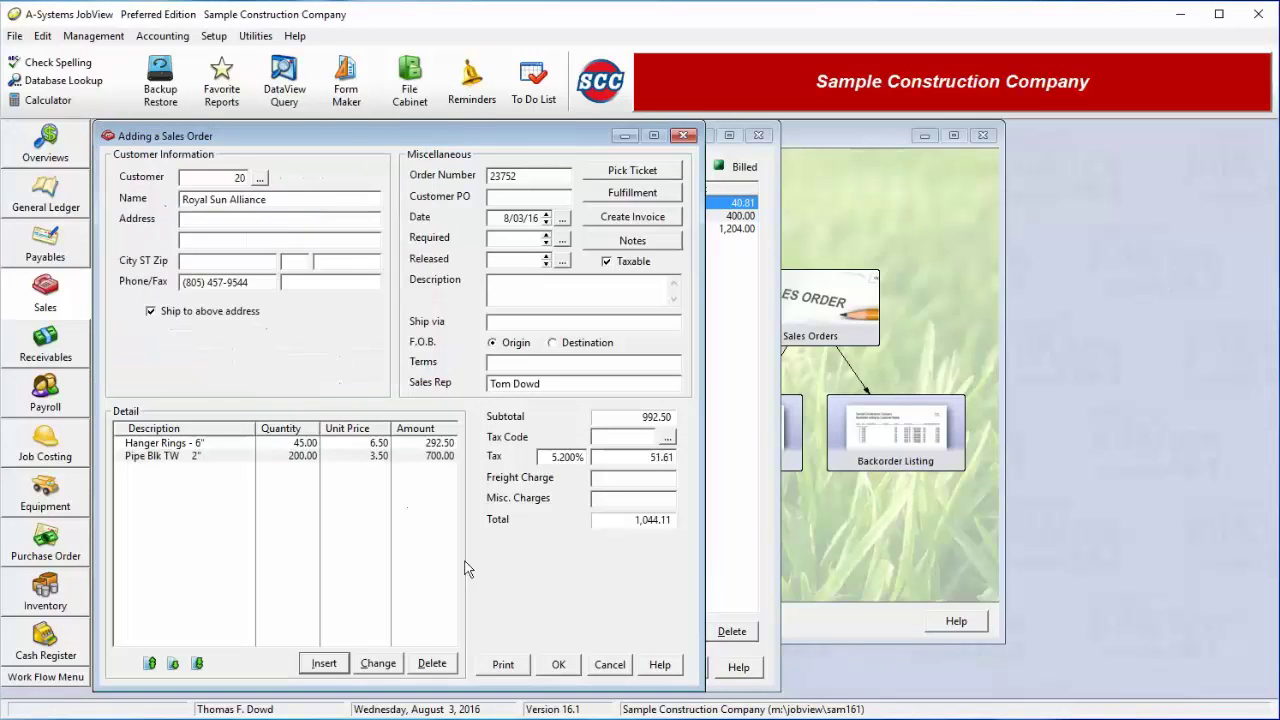
Preview the printed sales order, then save order 23752 for Royal Sun Alliance at 1,044.11
click(312, 360)
click(512, 672)
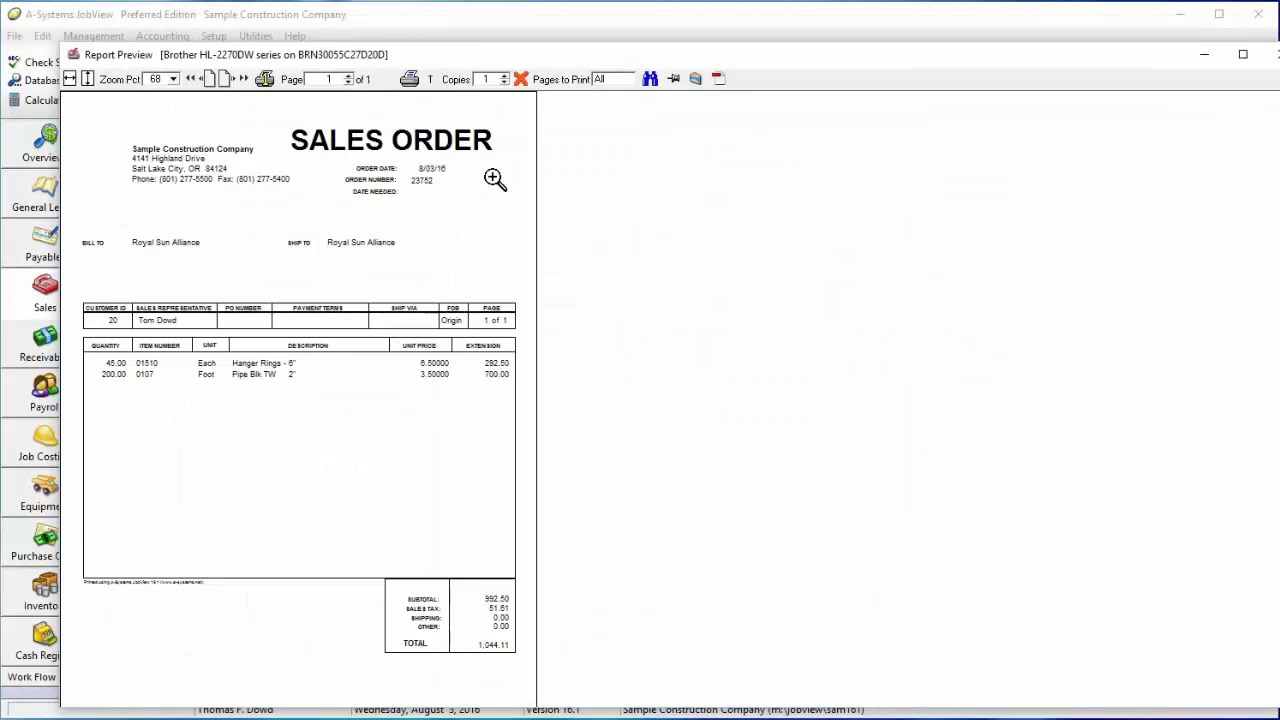
click(520, 84)
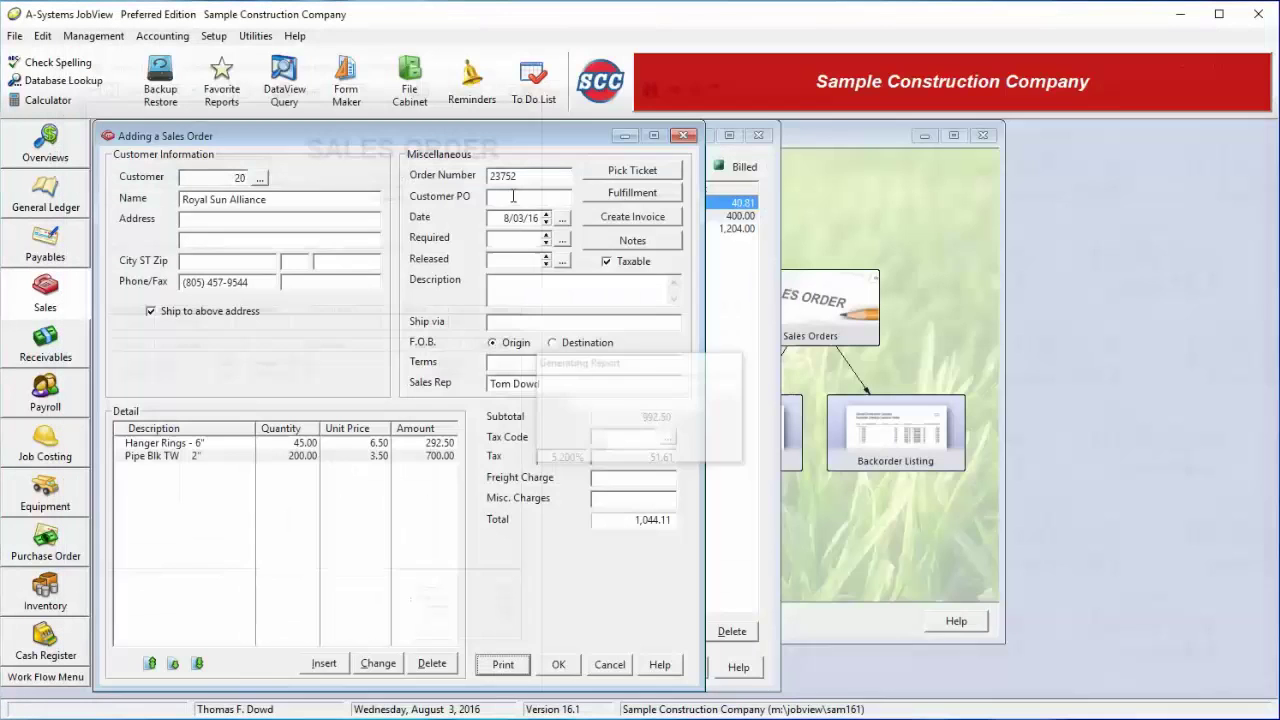
click(558, 665)
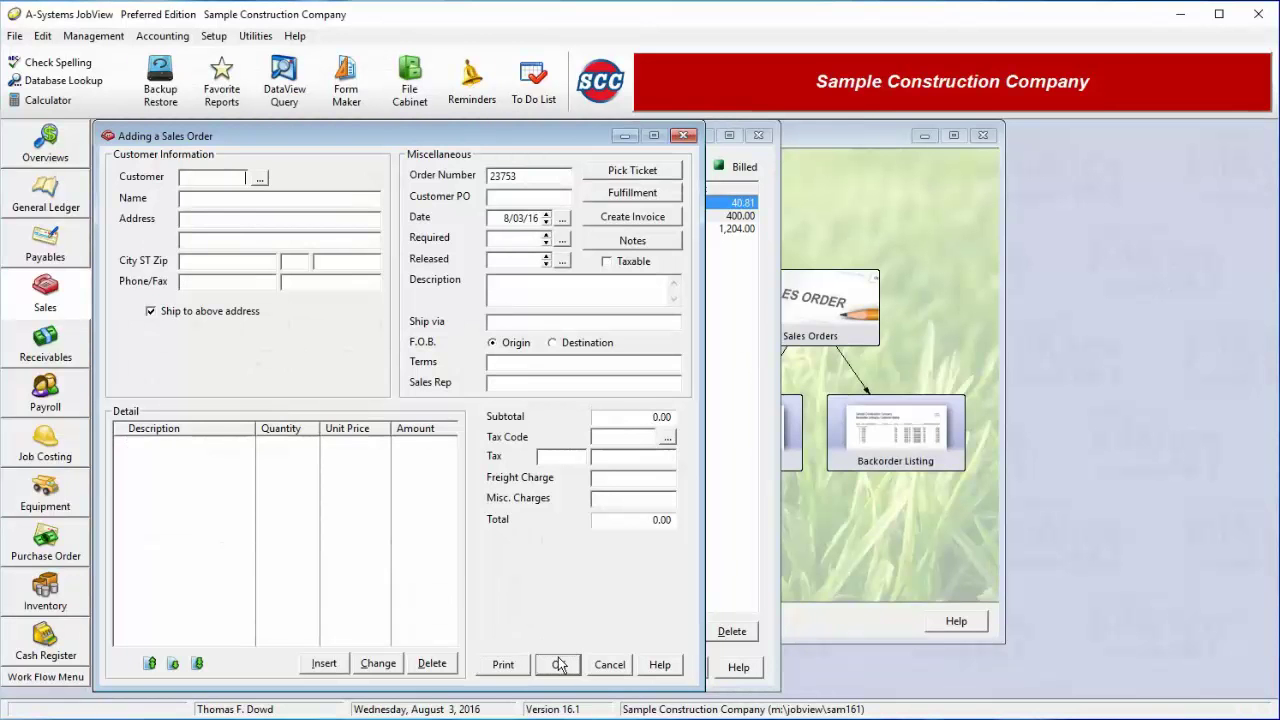
click(610, 665)
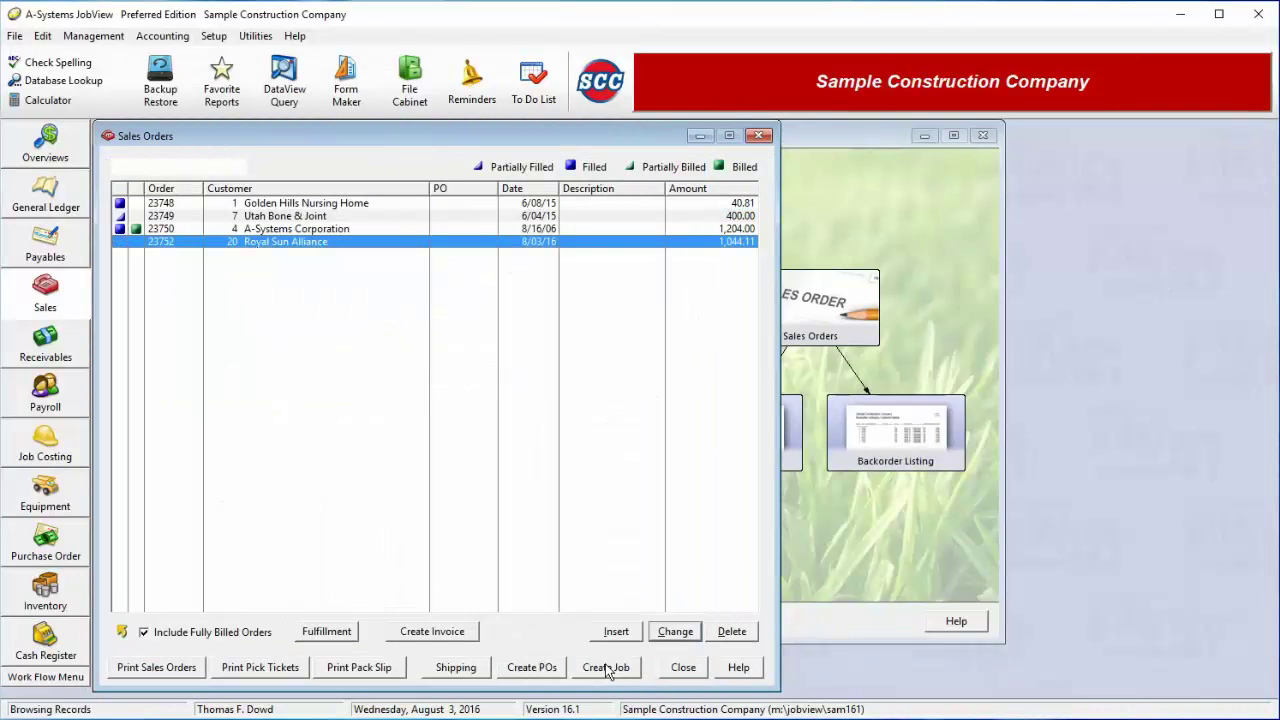
Preview the pick ticket for the highlighted order 23752, listing Hanger Rings and Pipe Blk TW 2"
click(280, 670)
click(565, 404)
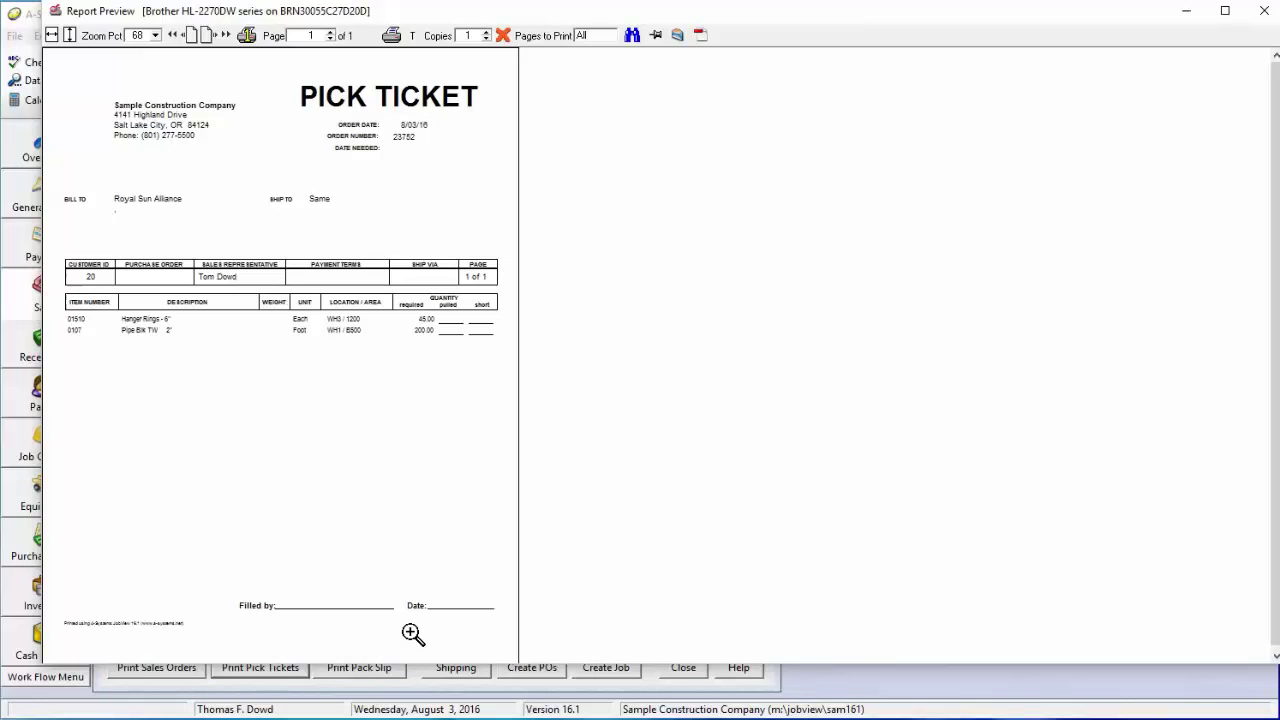
click(503, 36)
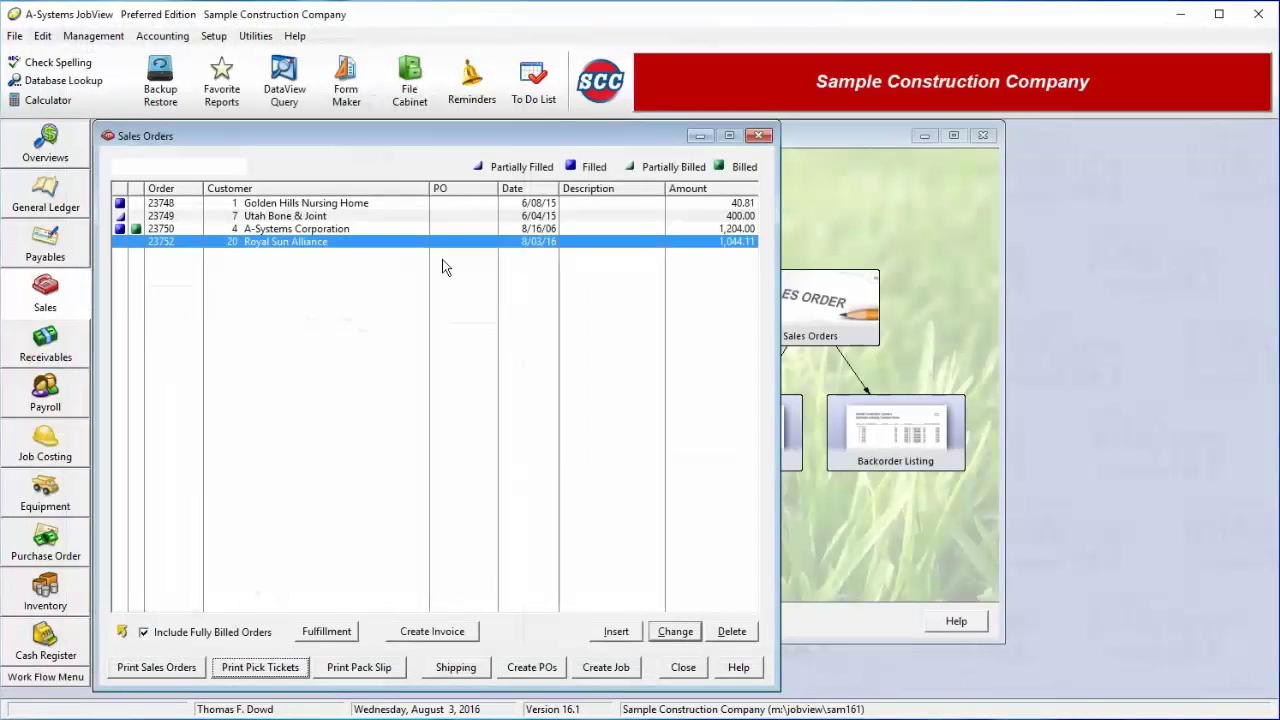
Tag Hanger Rings 01510 as filled and ship 50 of pipe 0107, backordering 150
click(314, 633)
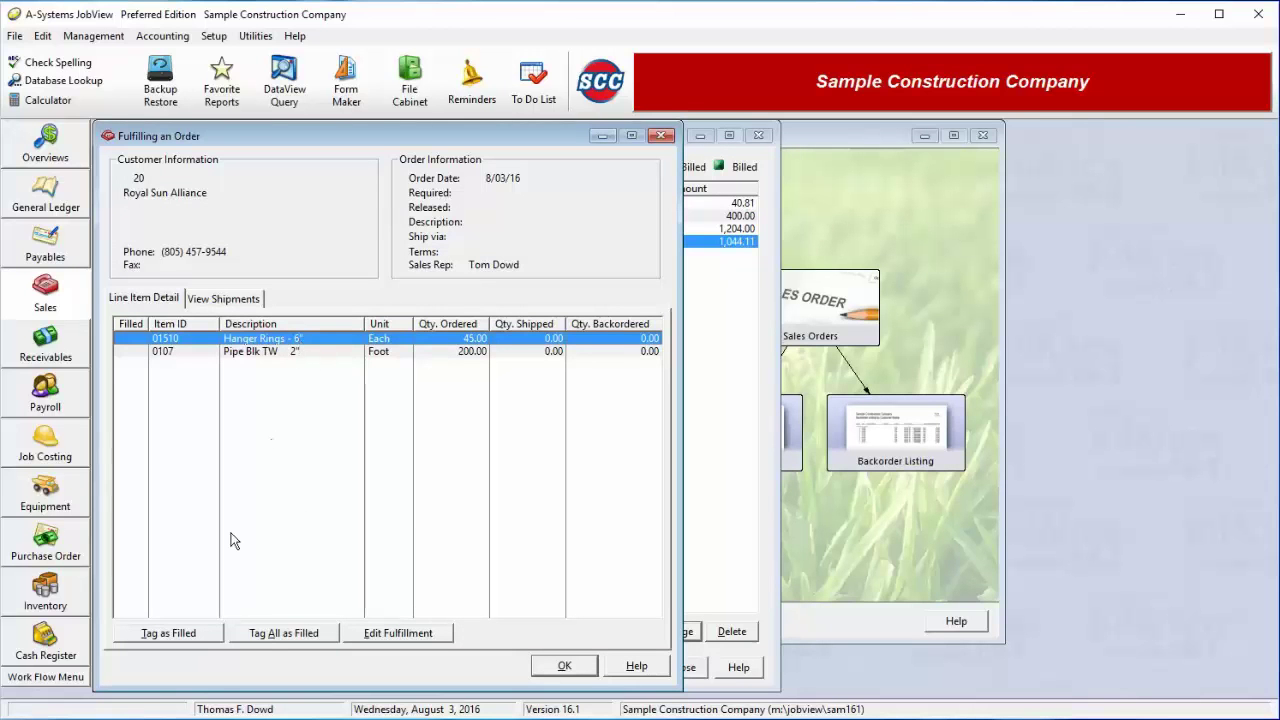
click(183, 634)
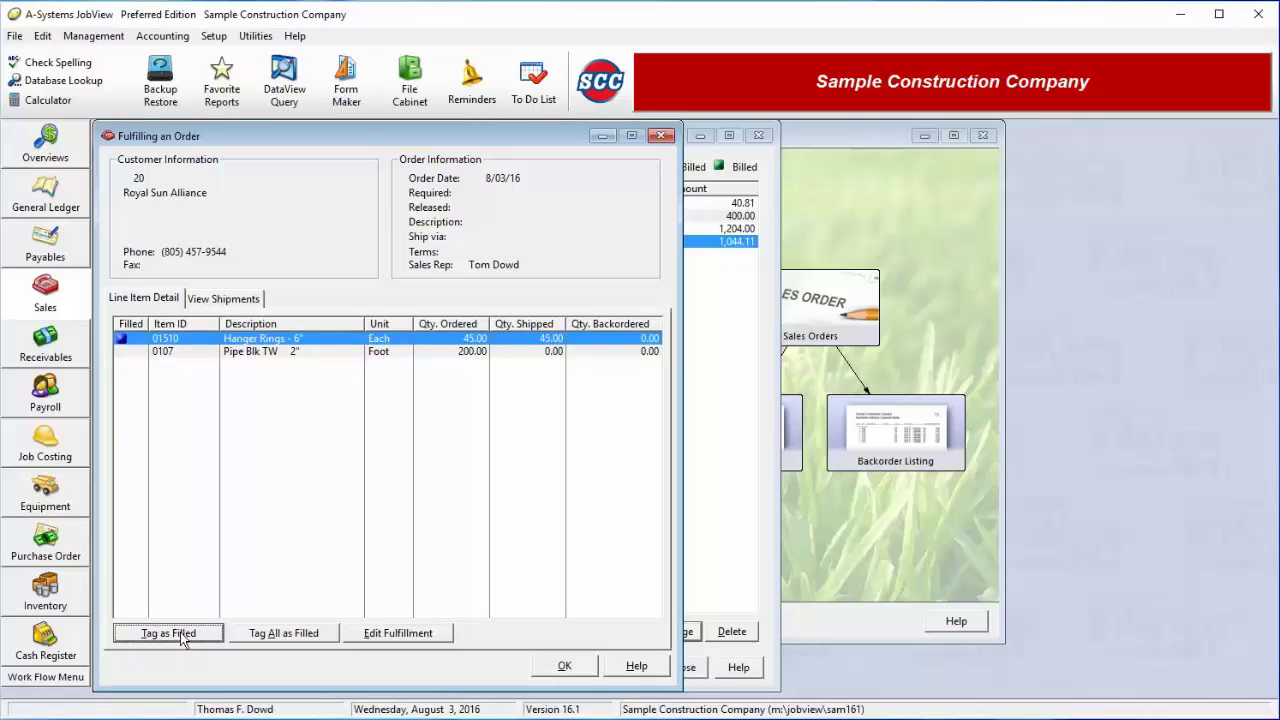
click(316, 352)
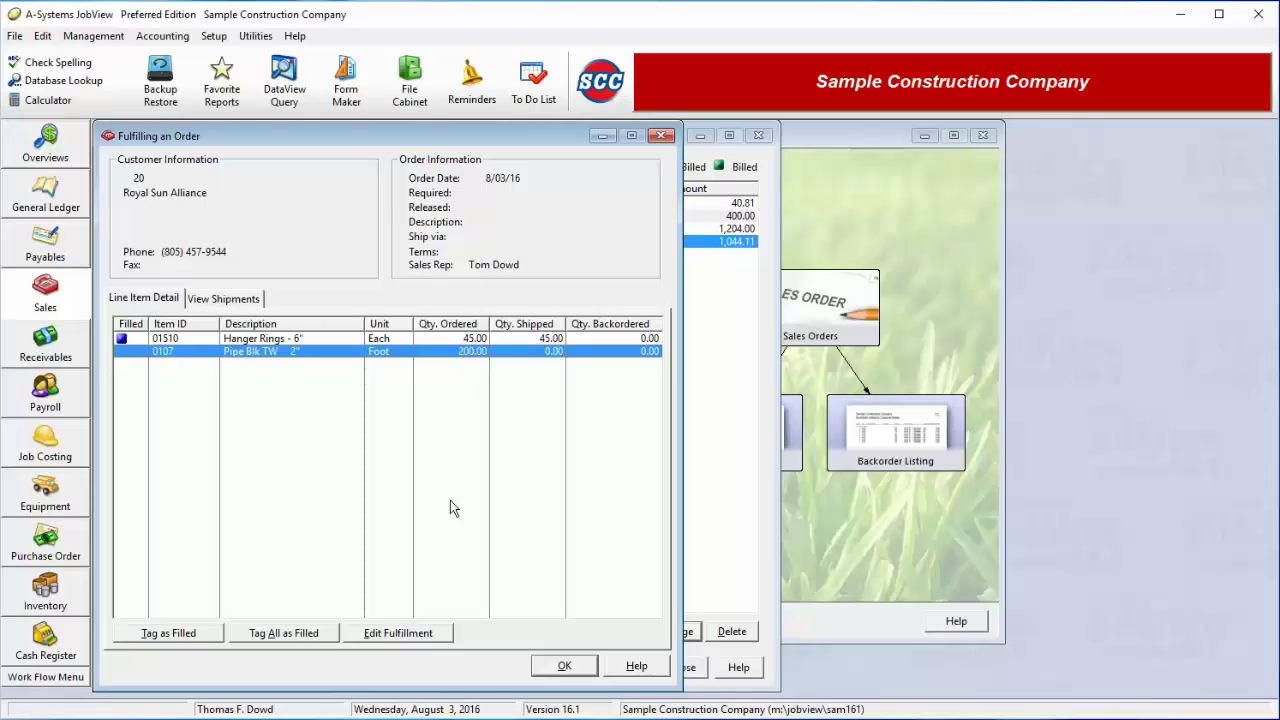
click(406, 641)
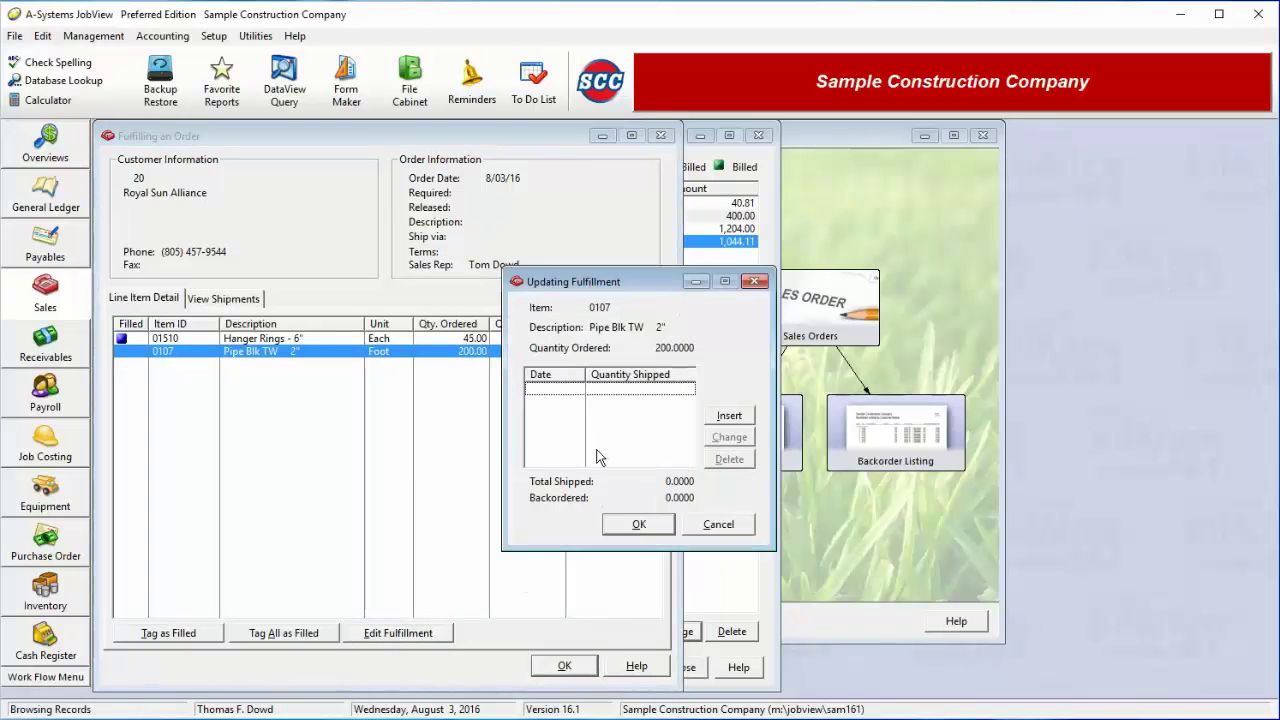
click(728, 418)
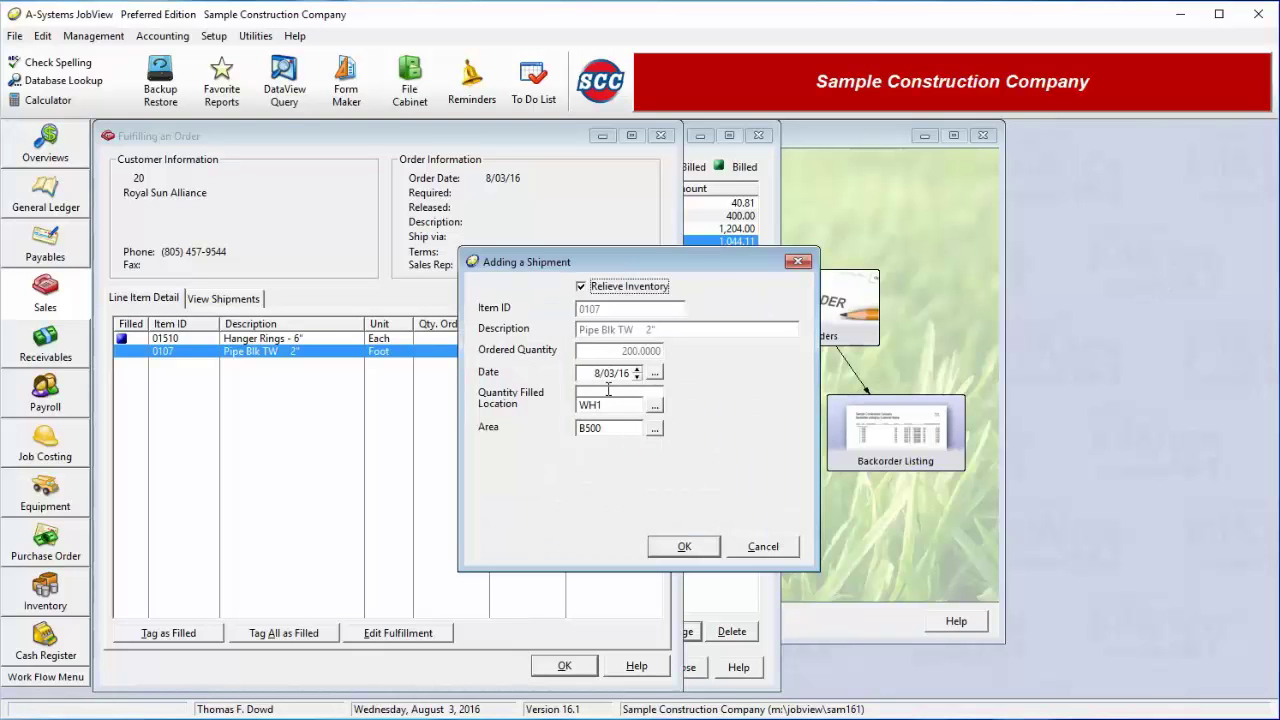
click(608, 391)
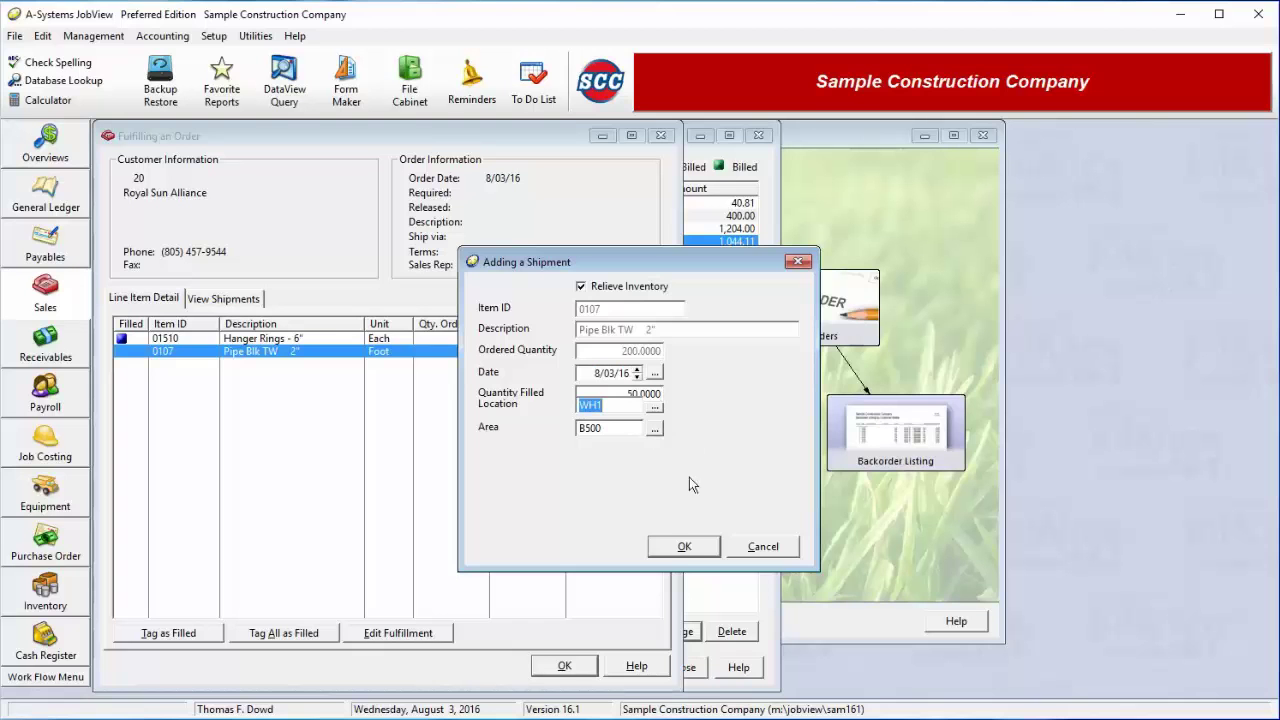
click(686, 551)
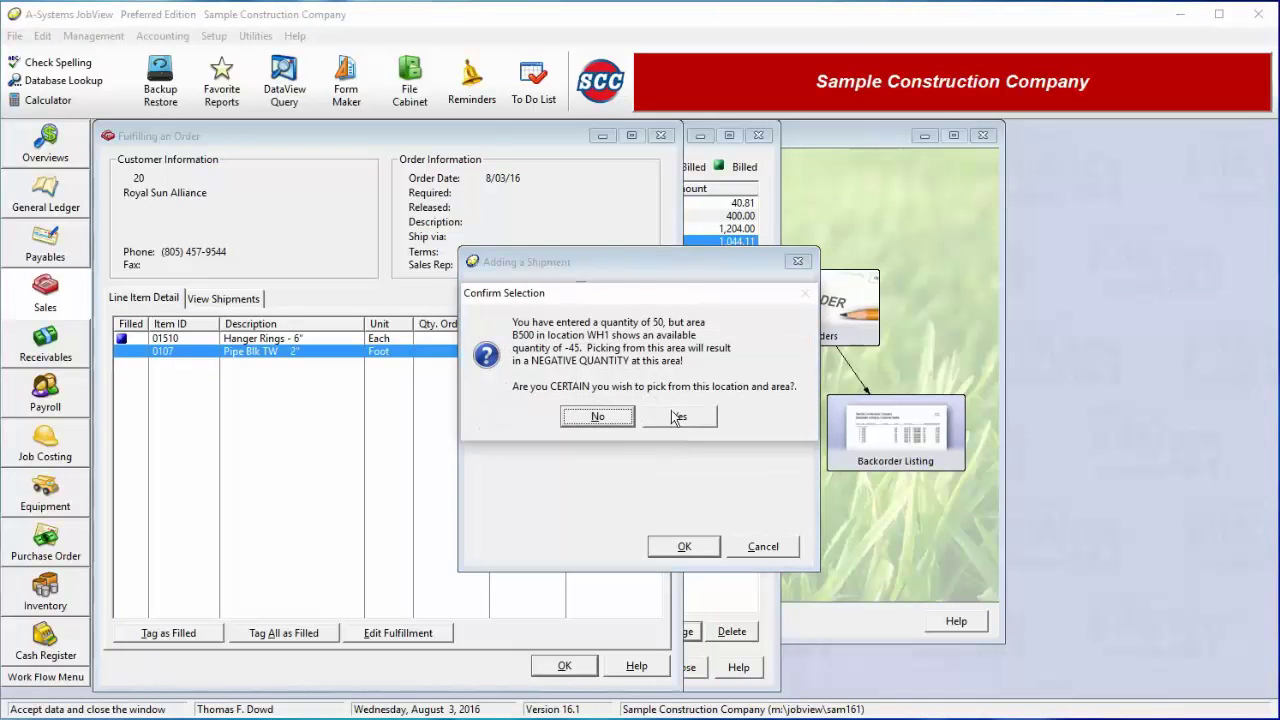
click(679, 416)
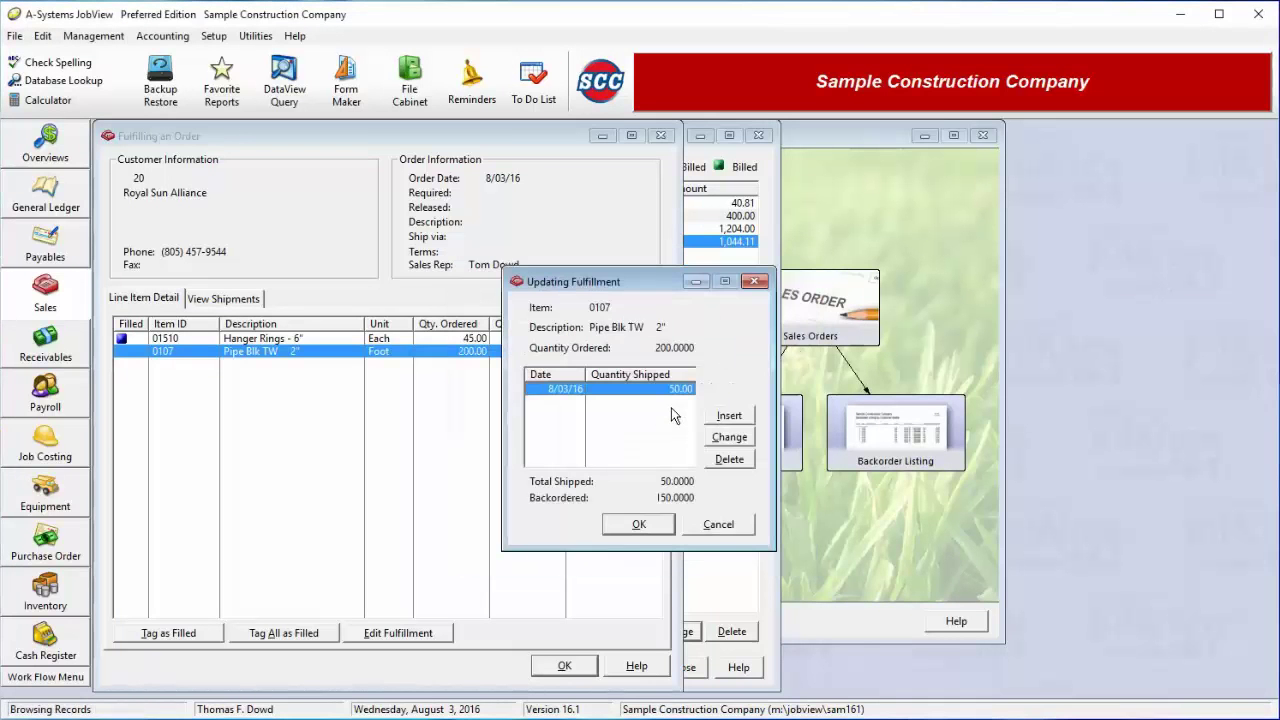
click(654, 524)
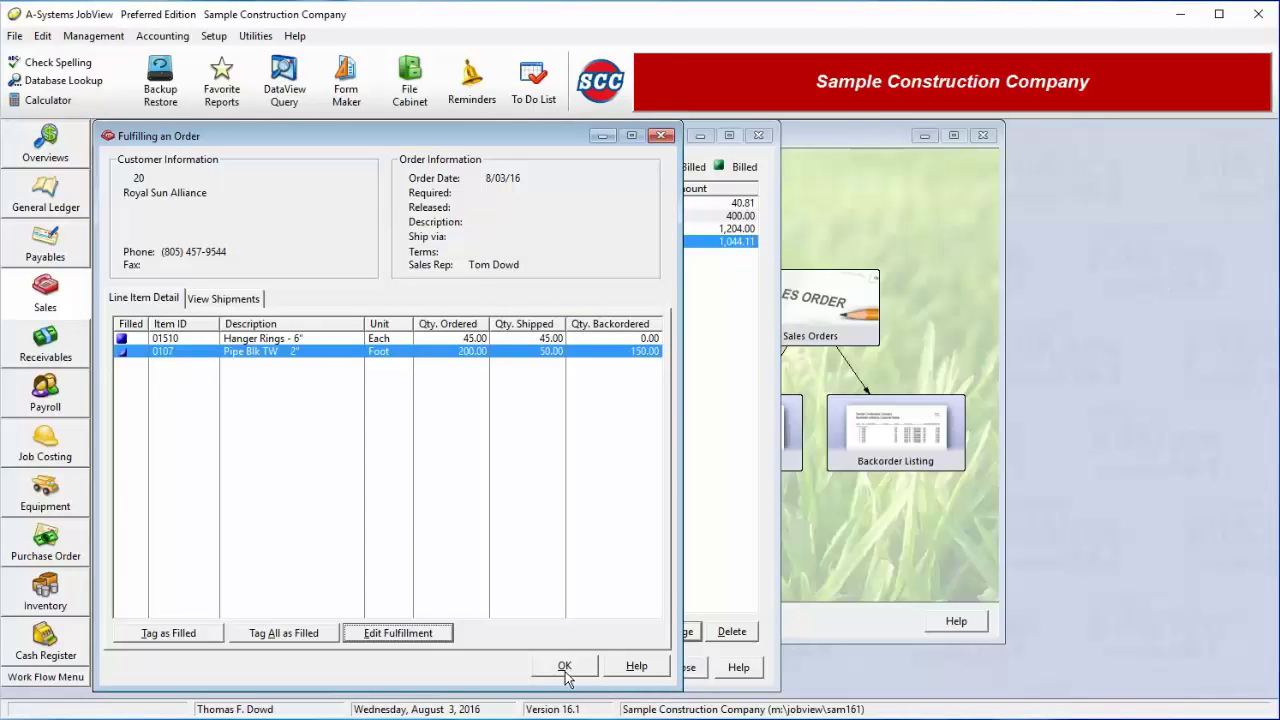
click(565, 667)
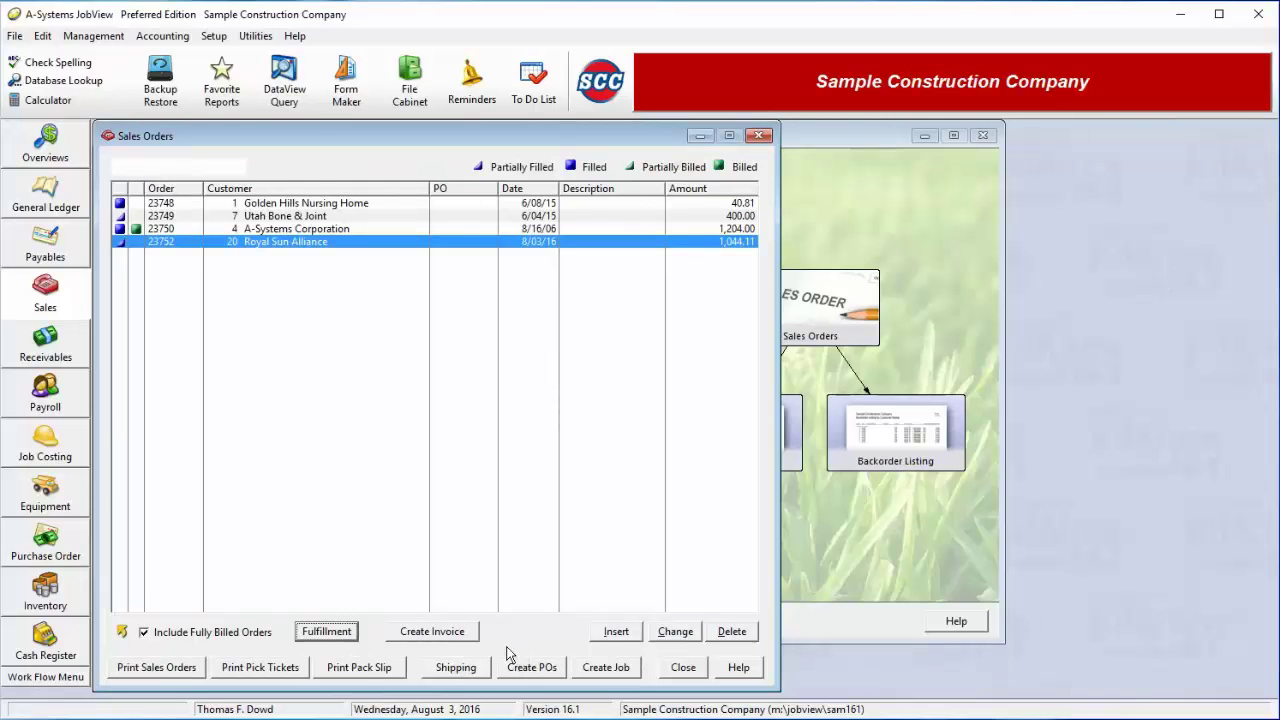
click(367, 676)
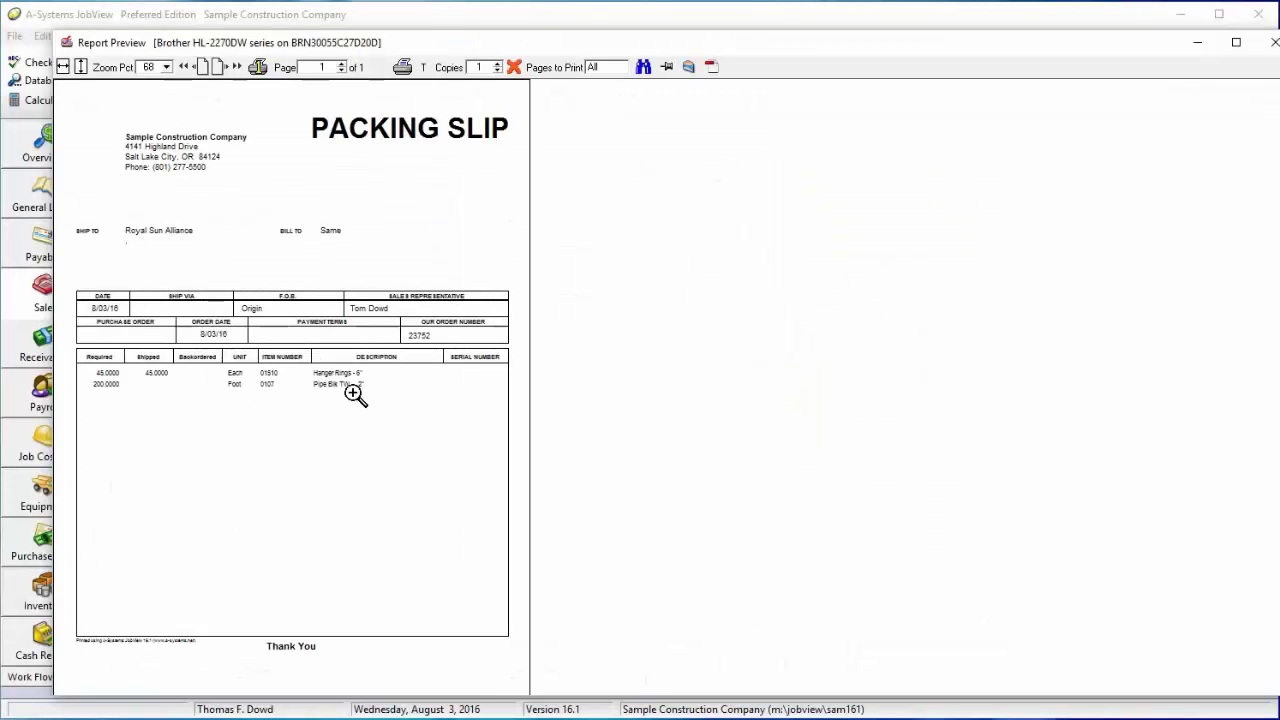
click(513, 67)
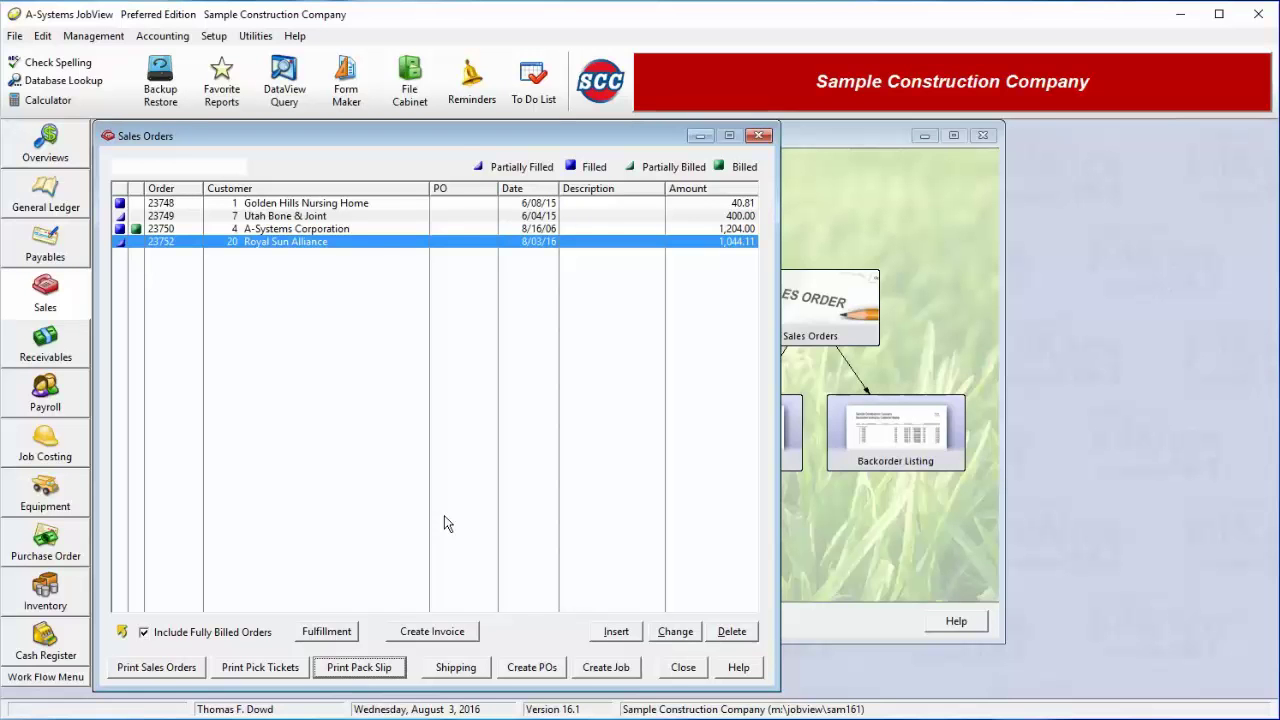
click(375, 244)
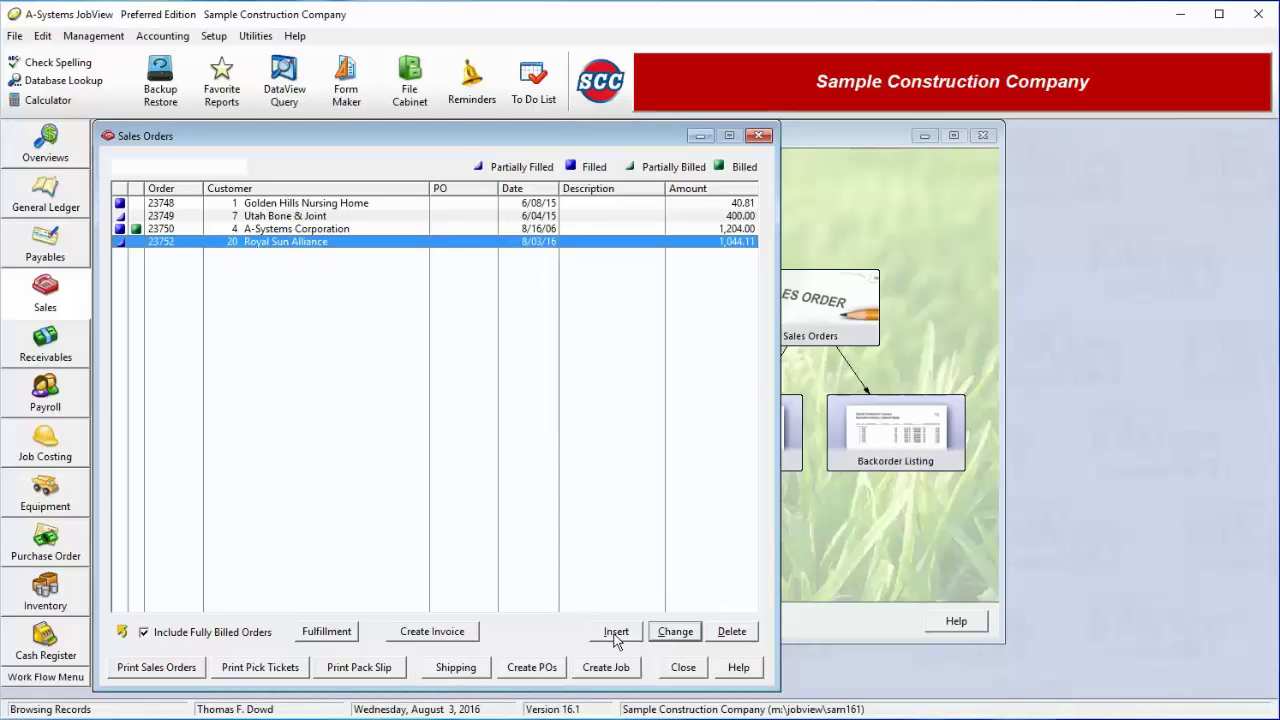
Invoice the filled items for 519.11 into AR batch 4 Finance Charges, then close Sales Orders
click(462, 634)
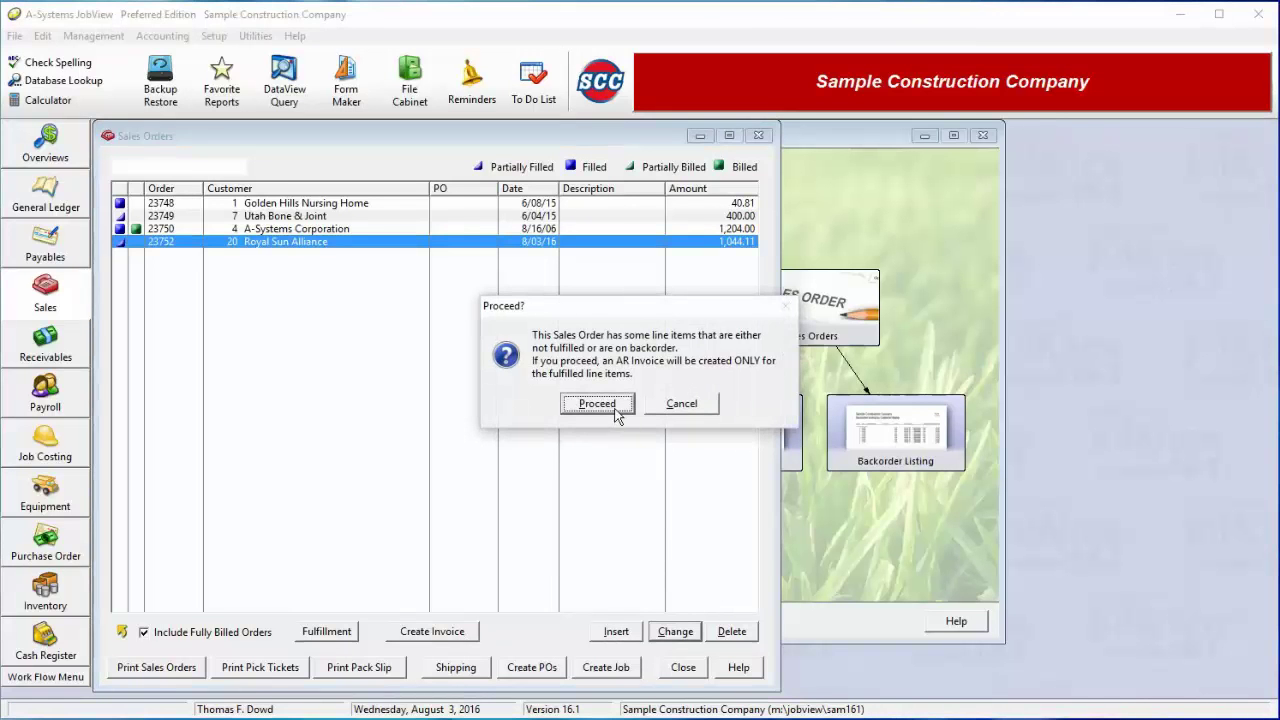
click(612, 406)
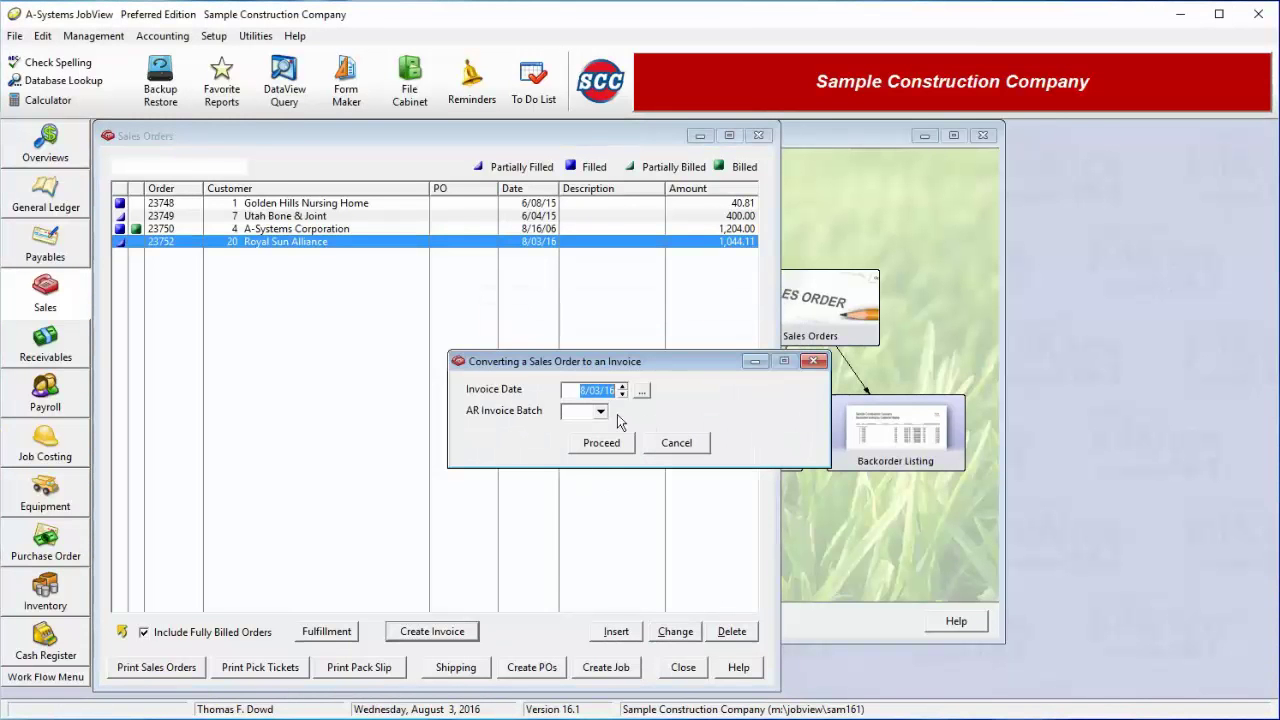
click(601, 411)
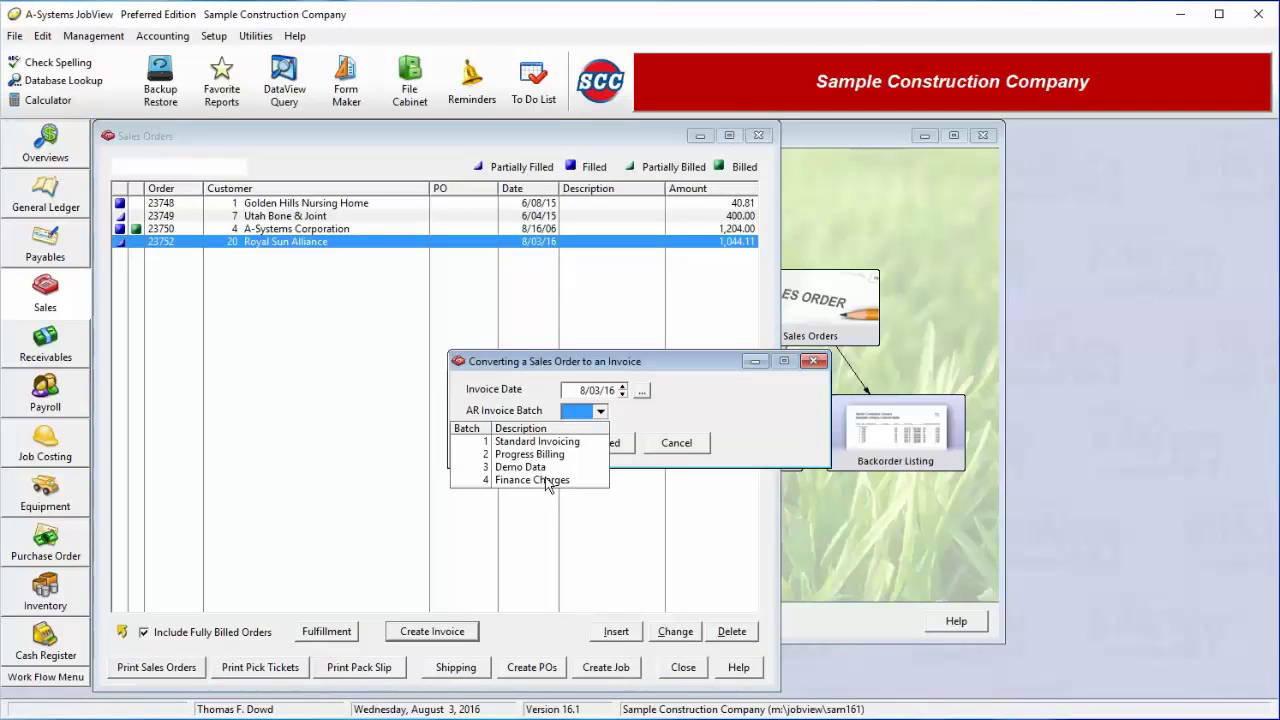
click(549, 482)
click(600, 447)
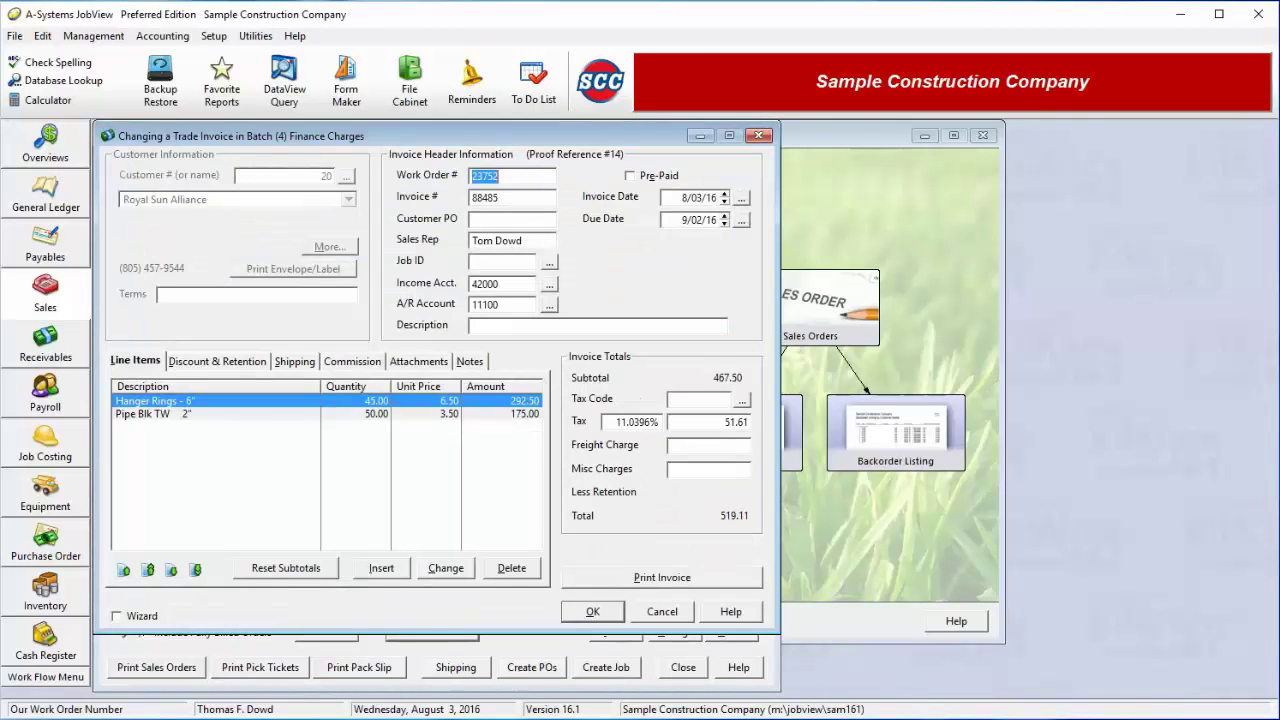
click(606, 614)
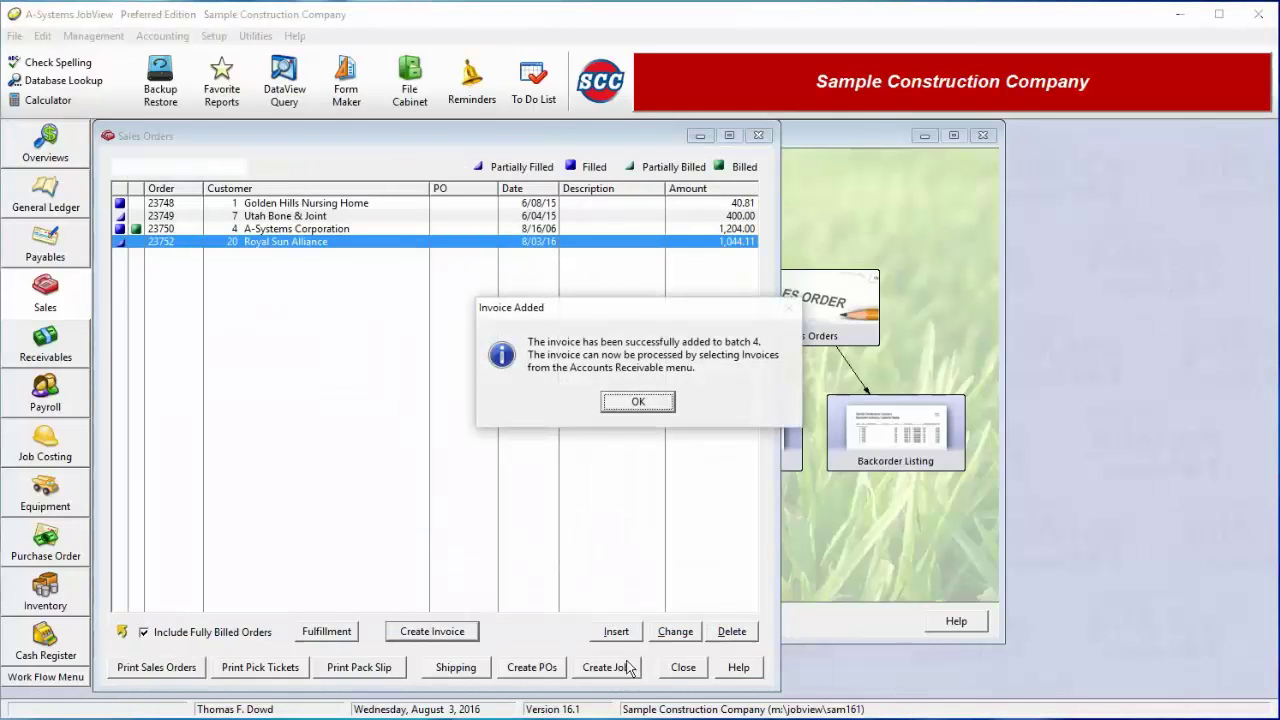
click(655, 413)
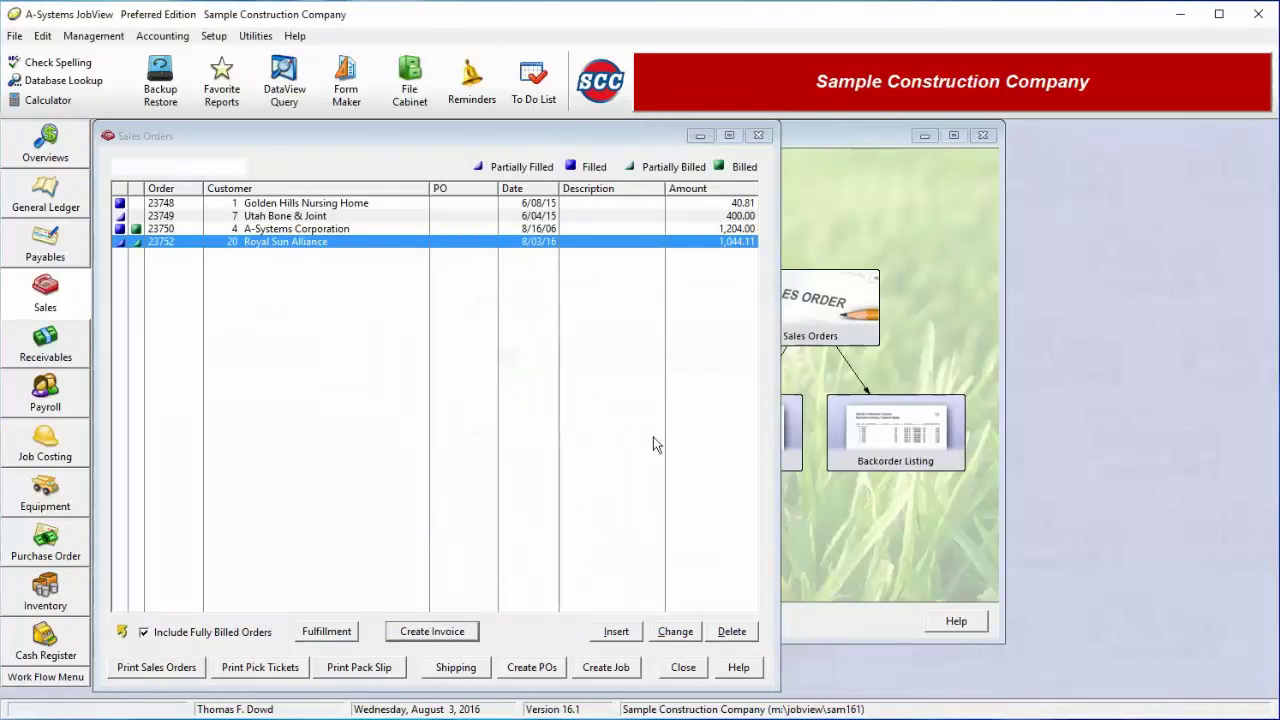
click(680, 668)
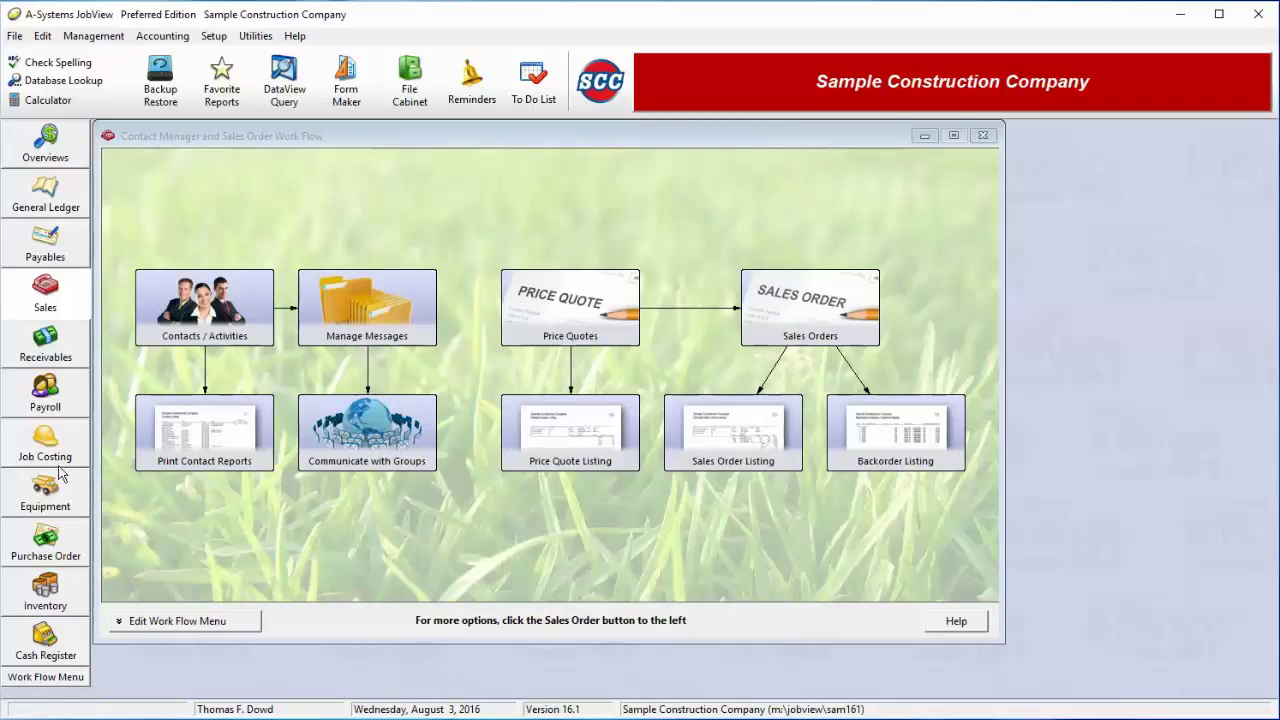
Confirm that AR batch 4 Finance Charges lists invoice Ref 14 for Royal Sun Alliance
click(50, 355)
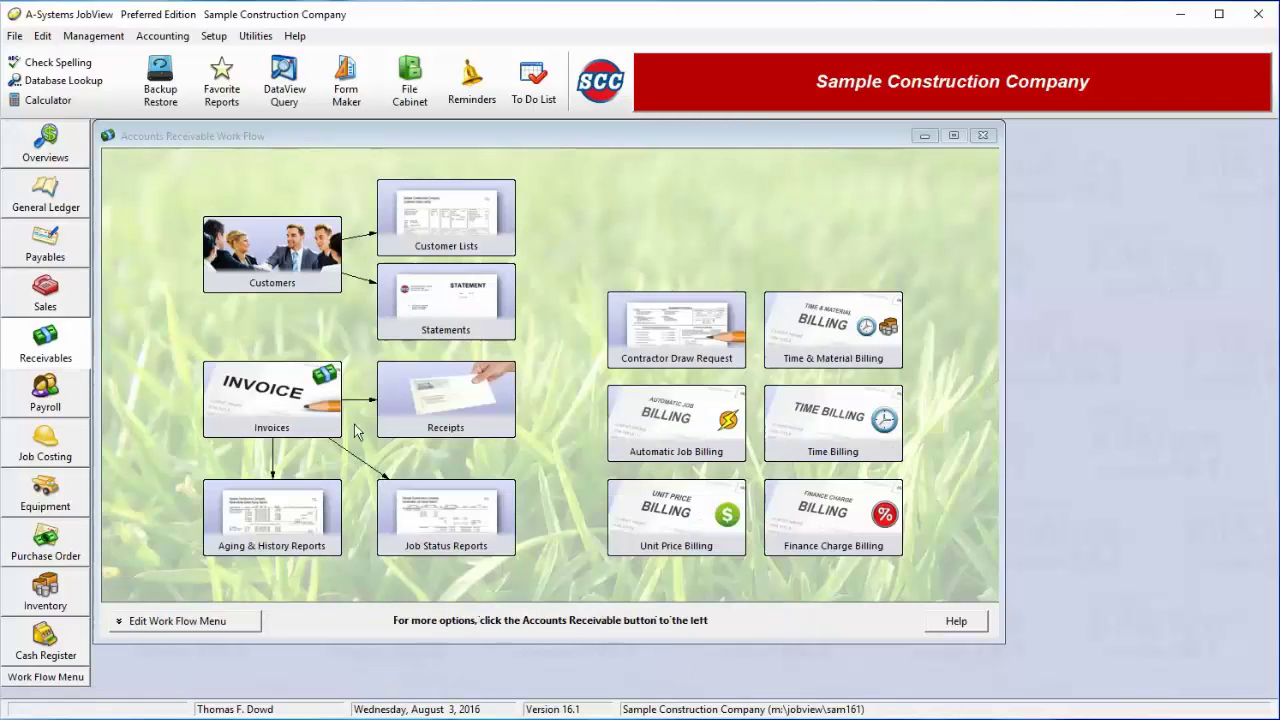
click(268, 427)
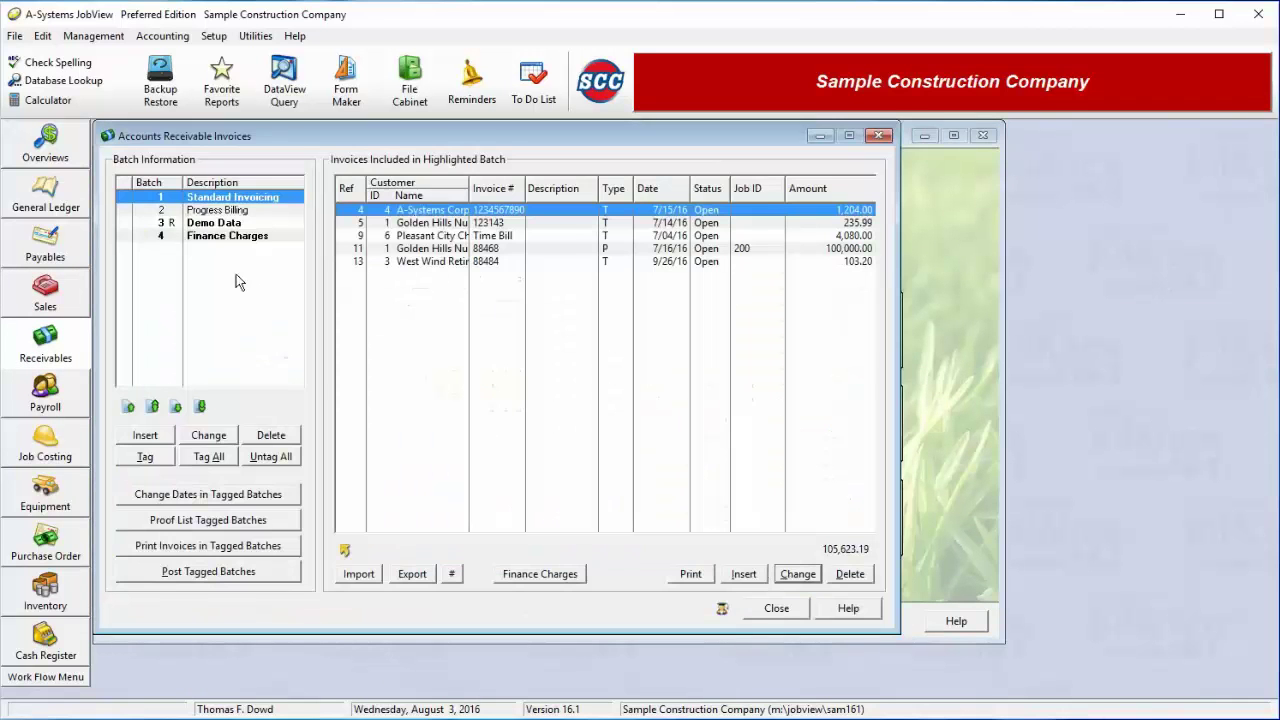
click(216, 236)
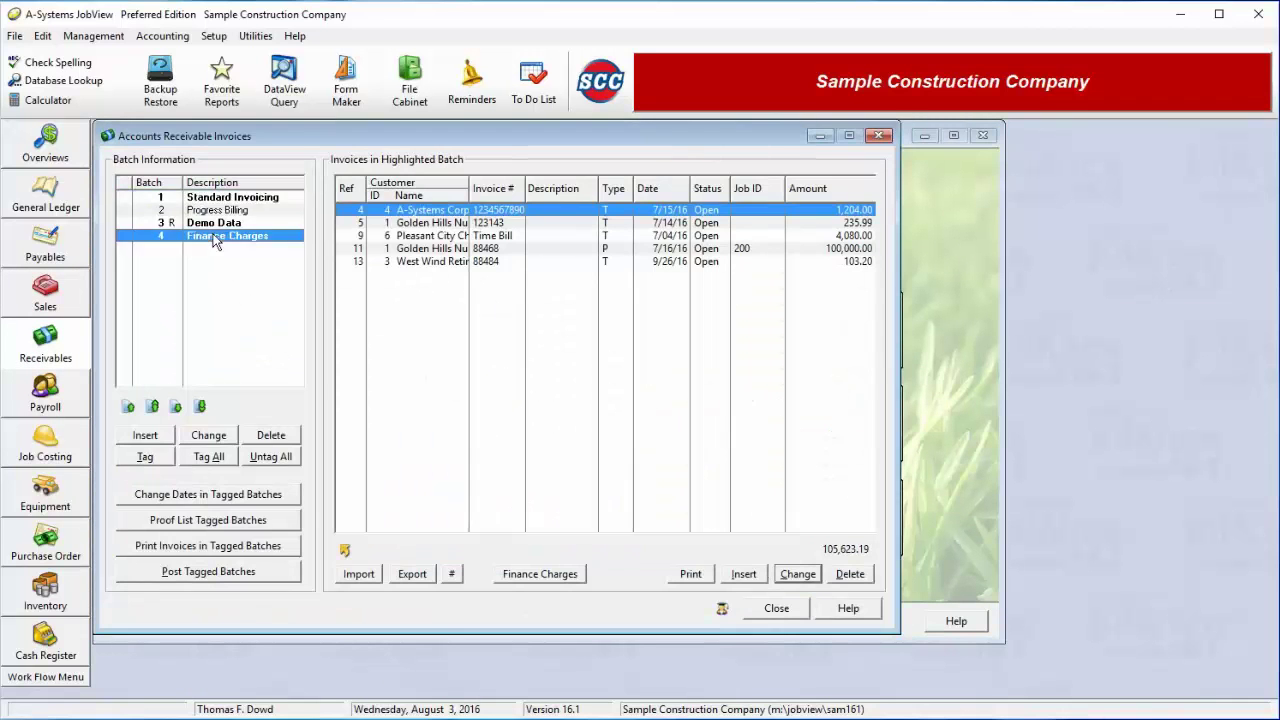
click(500, 224)
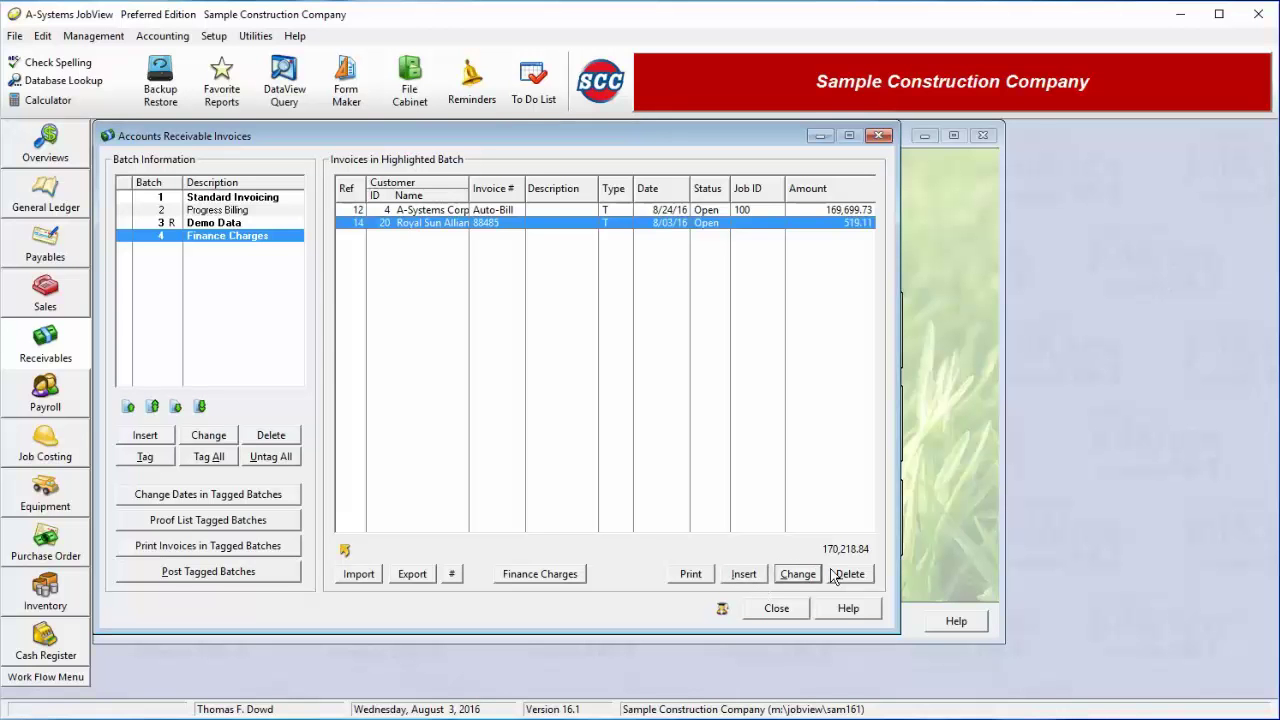
click(776, 609)
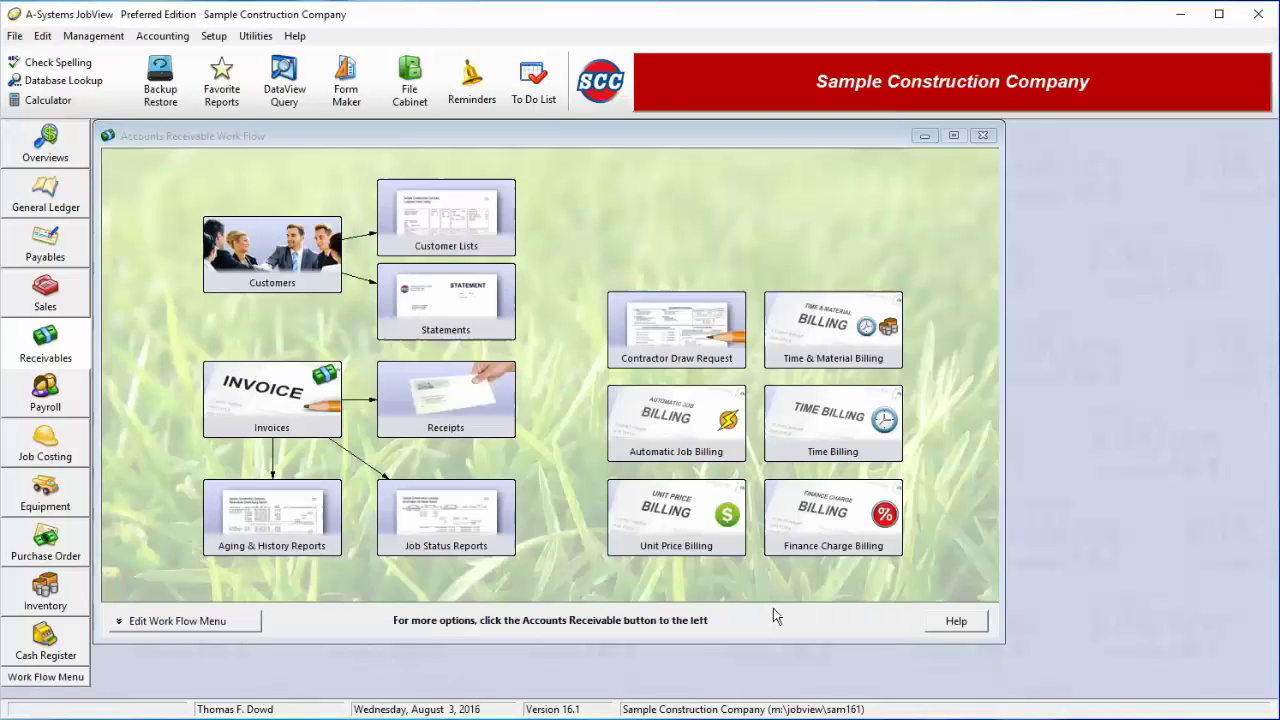